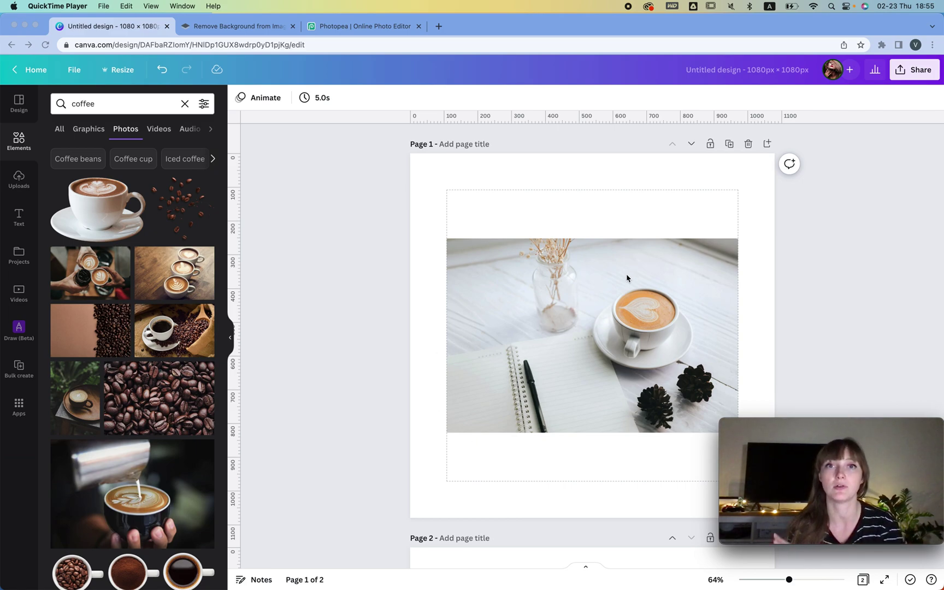
Bring the Canva browser window forward and scroll down to Page 2's latte cup photo
click(624, 253)
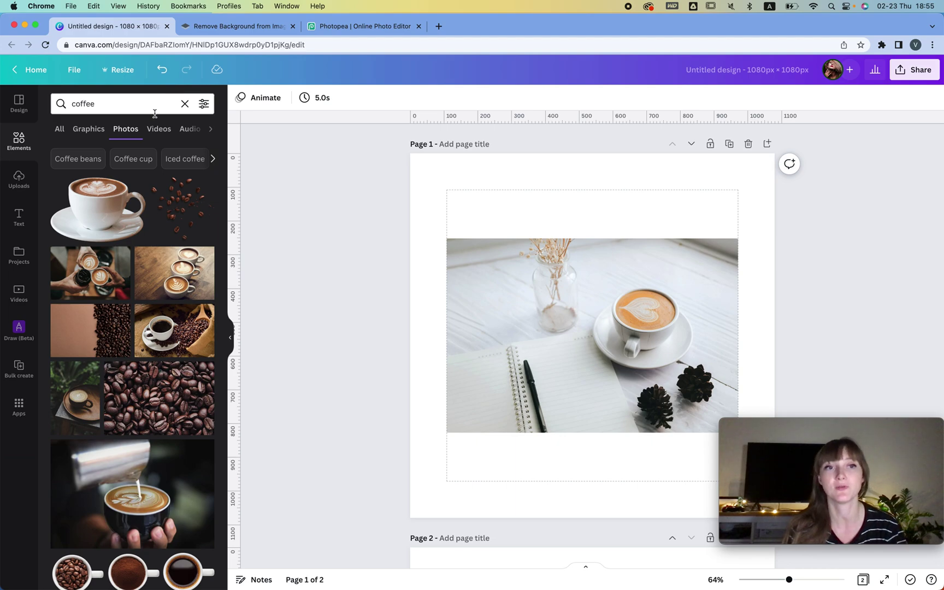
scroll(123, 499, down, 5)
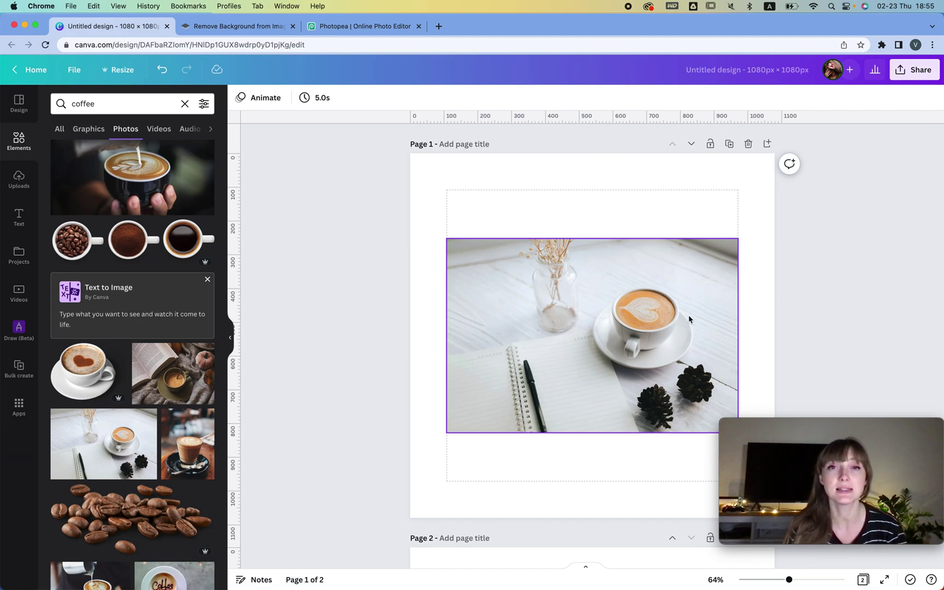
scroll(688, 315, down, 7)
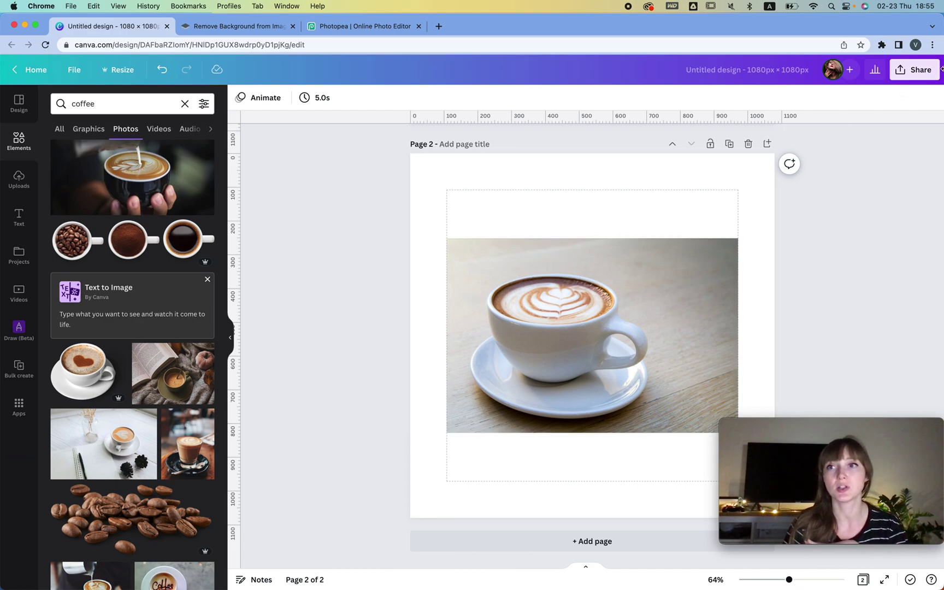
Download only Page 2 of the Canva design as a PNG through Share > Download
click(912, 69)
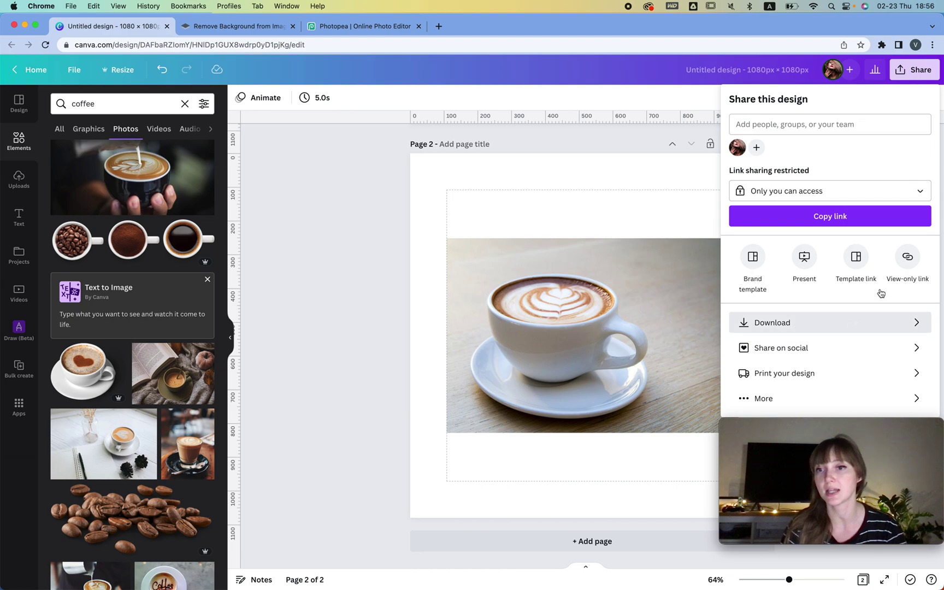
click(853, 322)
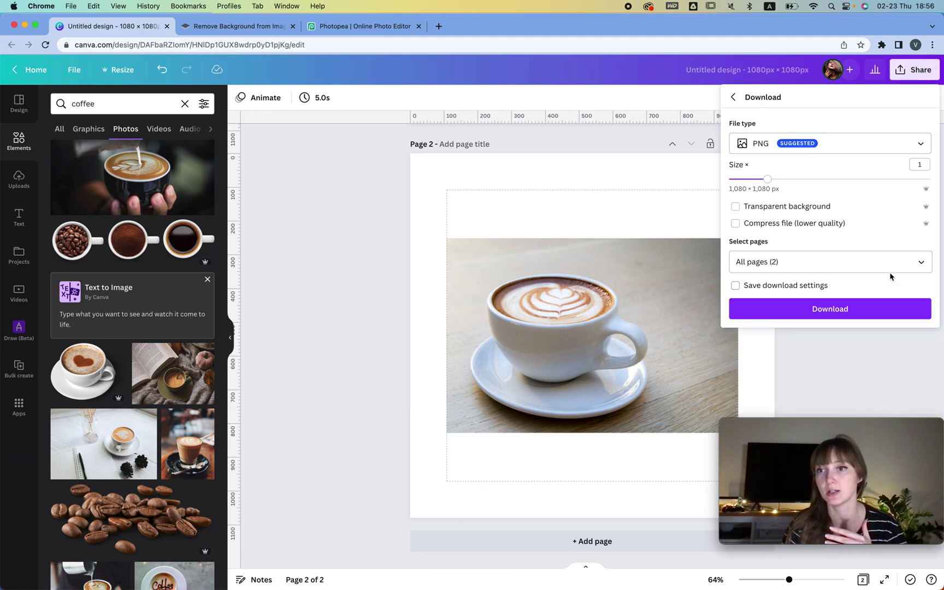
click(872, 265)
click(788, 290)
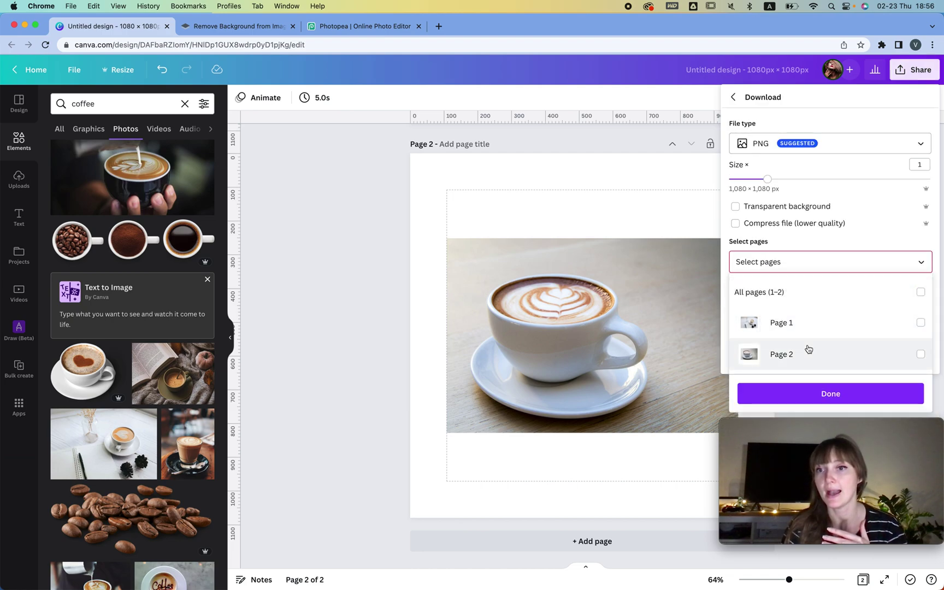
click(808, 349)
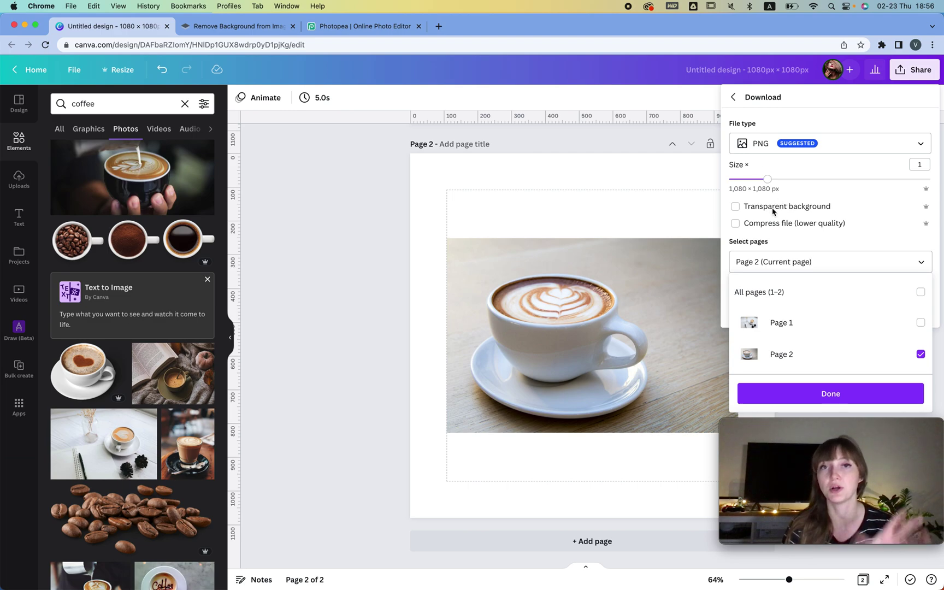
click(830, 393)
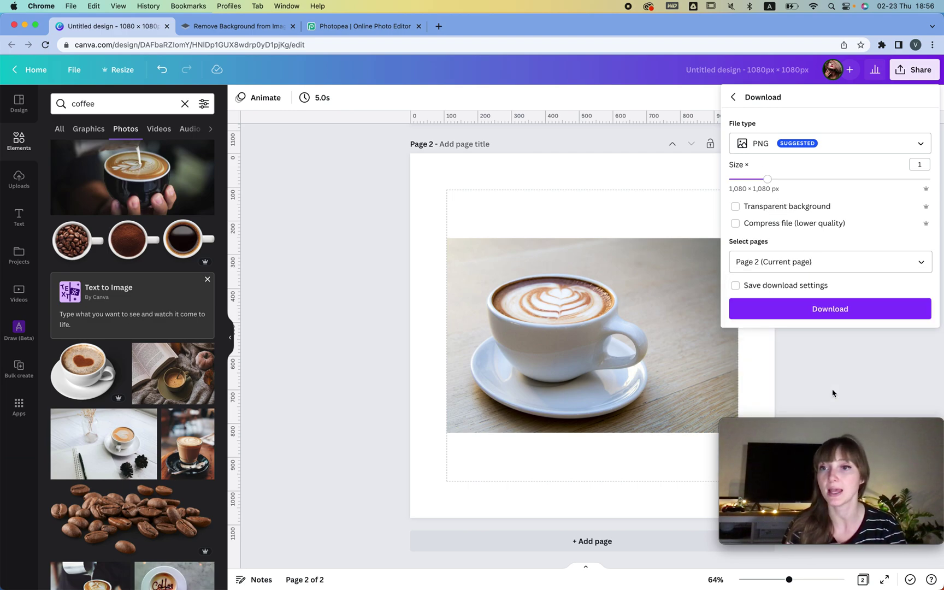
click(834, 310)
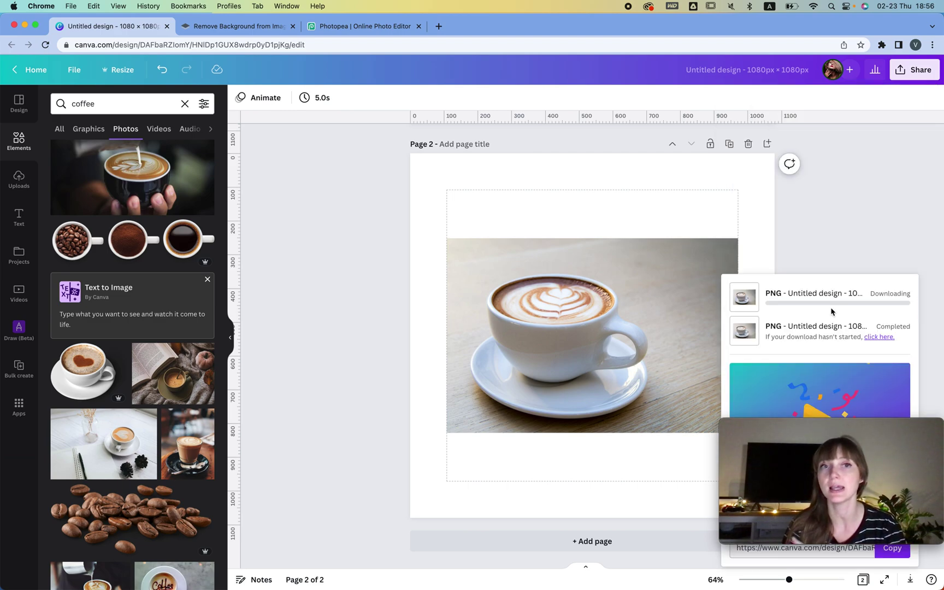
Cut the latte cup out of the downloaded PNG in remove.bg, then close that tab and return to Canva
click(227, 27)
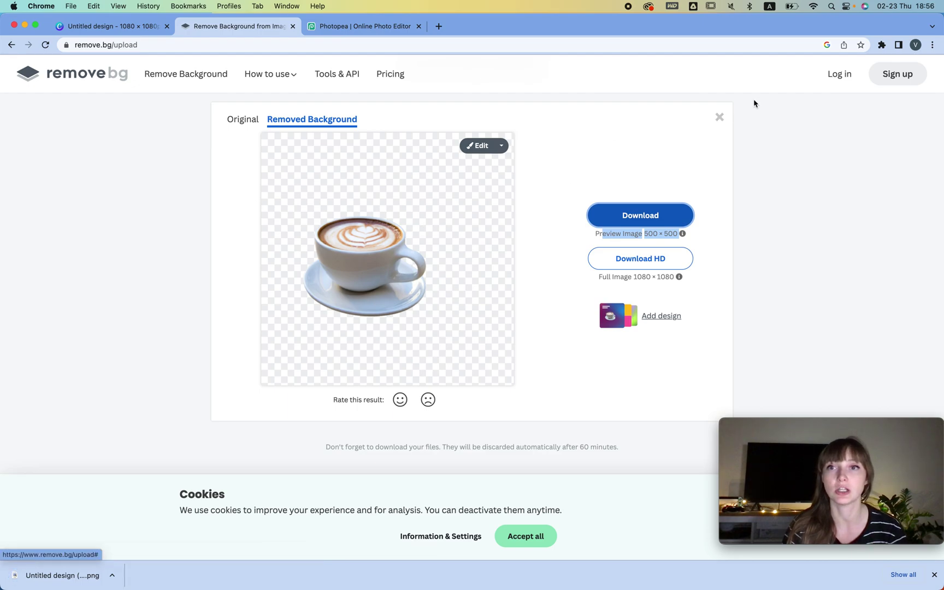
click(719, 117)
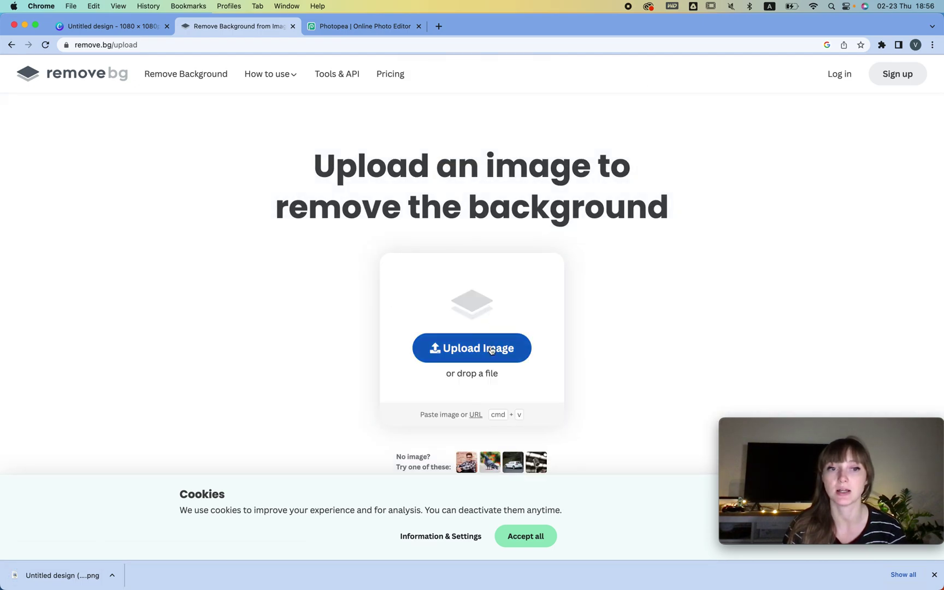
drag(73, 577, 476, 285)
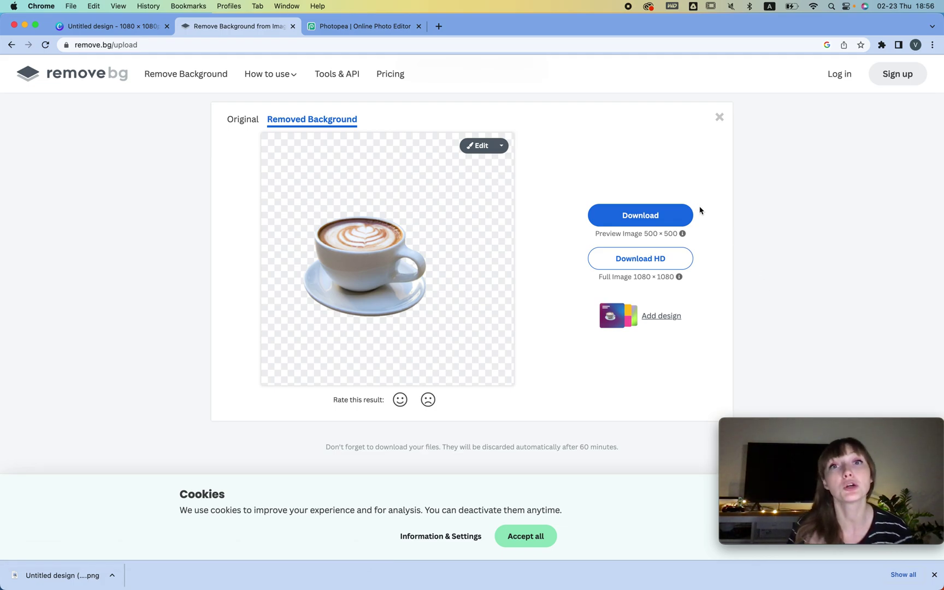
drag(596, 233, 694, 237)
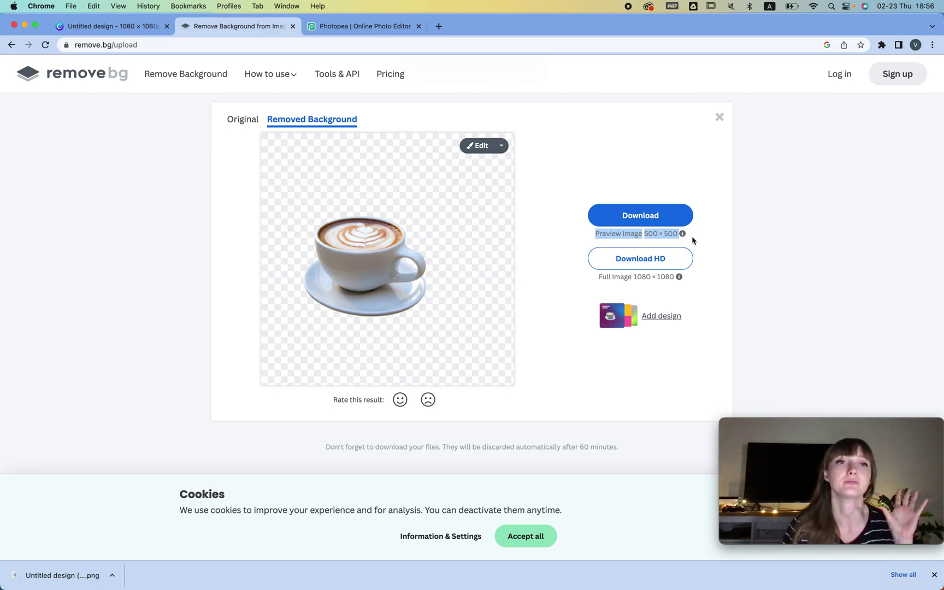
click(293, 27)
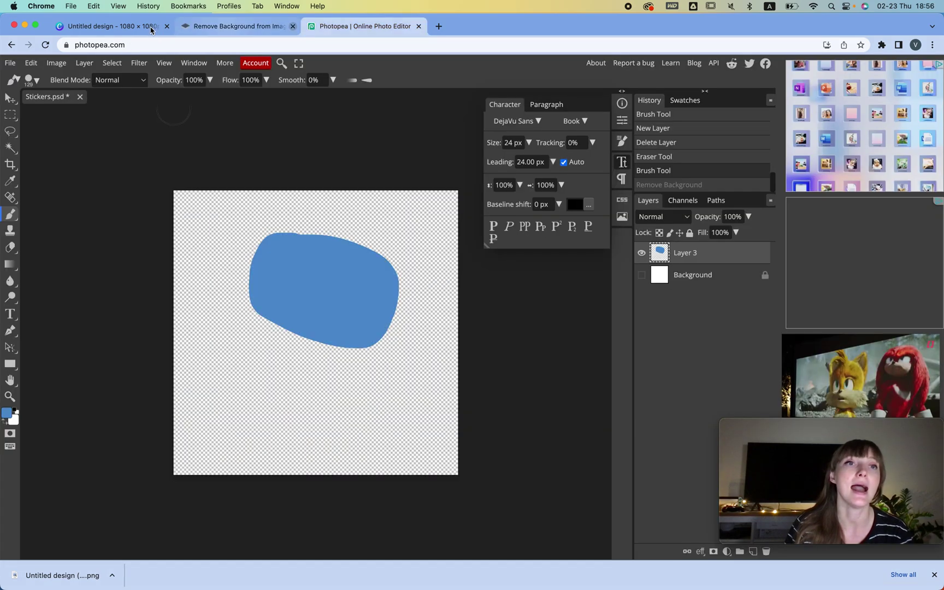
key(super+1)
Apply Canva's Meiya paint effect from Paint Effects to the Page 2 latte cup photo
click(527, 338)
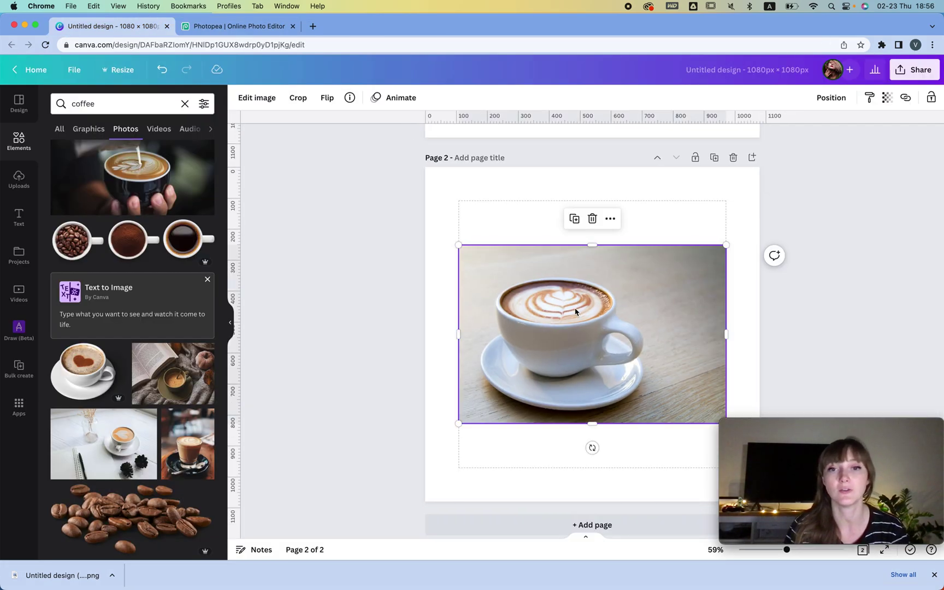
click(254, 97)
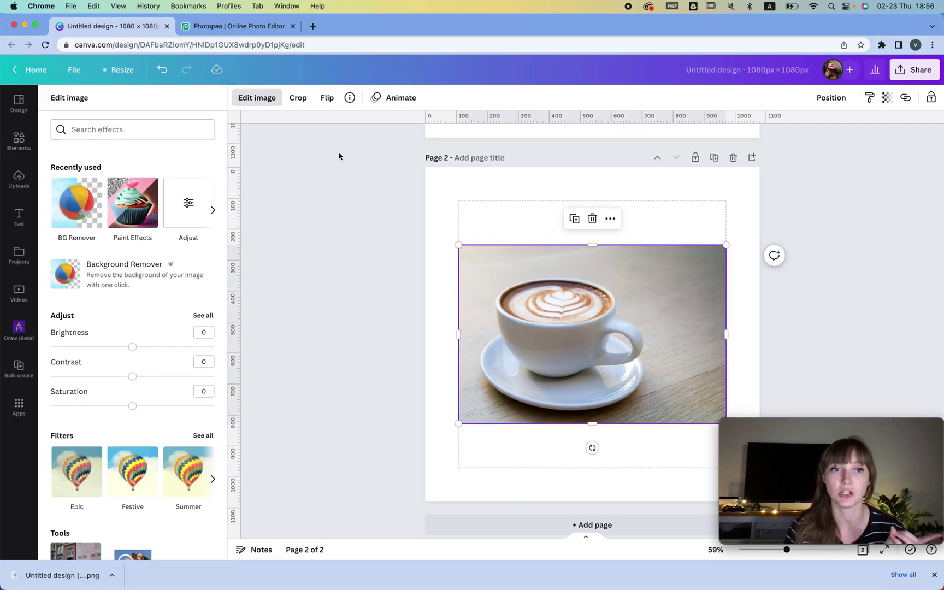
click(135, 204)
click(75, 220)
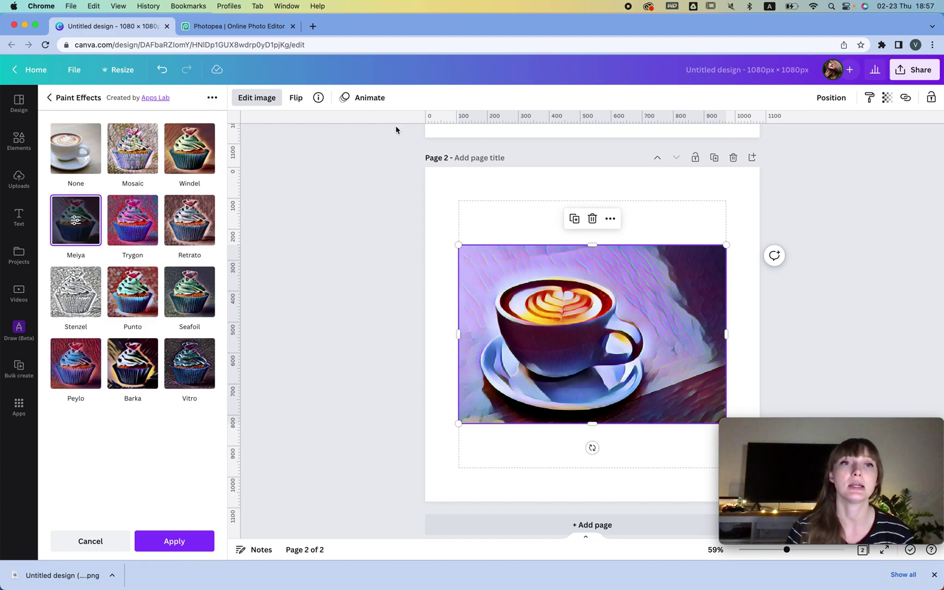
Close the Canva tab so Photopea shows Stickers.psd, and dismiss the downloads bar
click(235, 27)
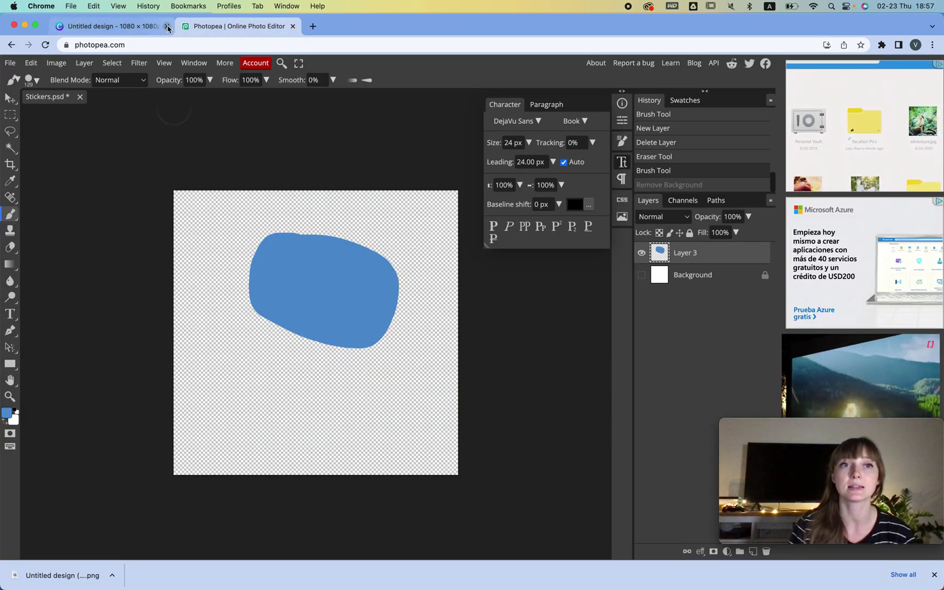
click(167, 26)
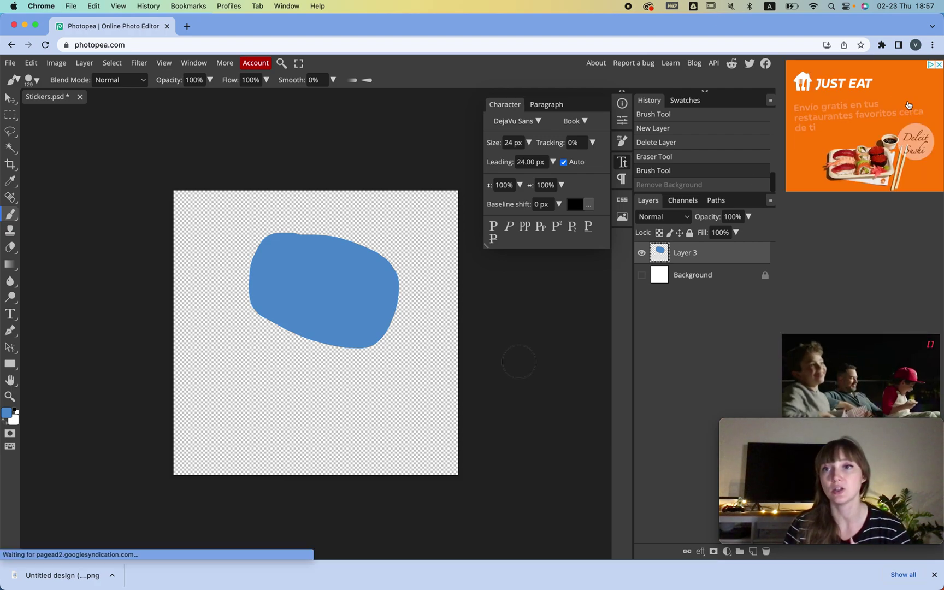
click(854, 428)
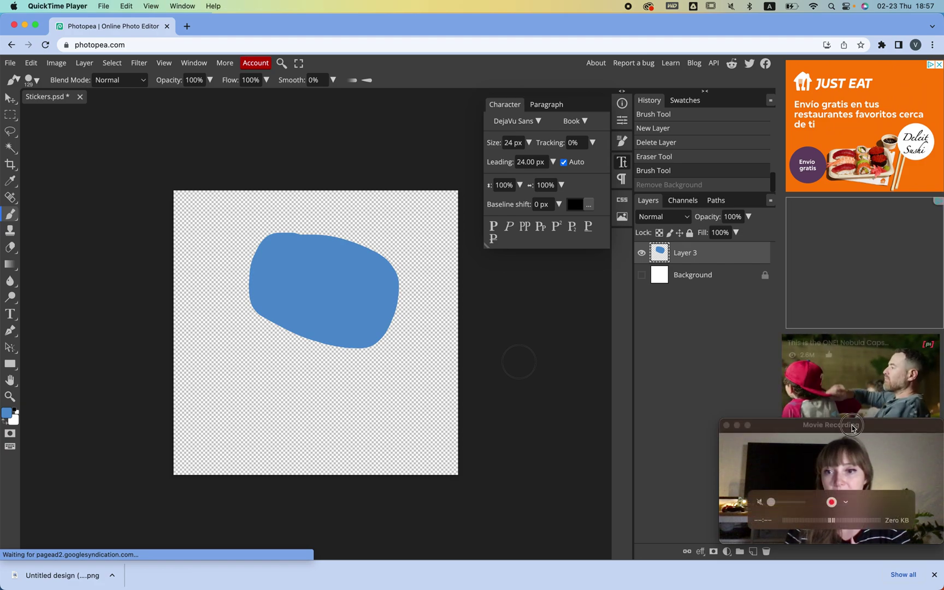
drag(853, 428, 854, 317)
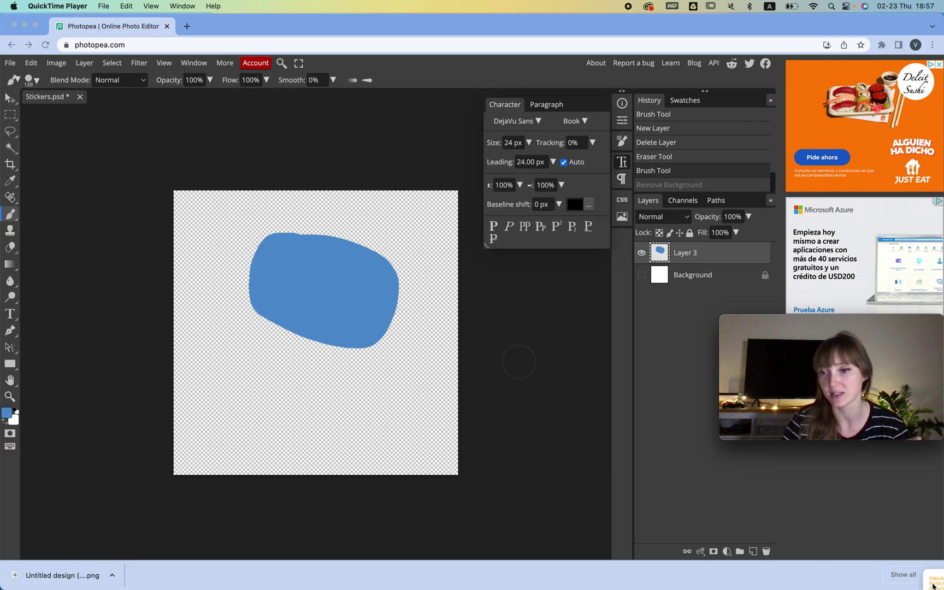
click(807, 554)
click(935, 575)
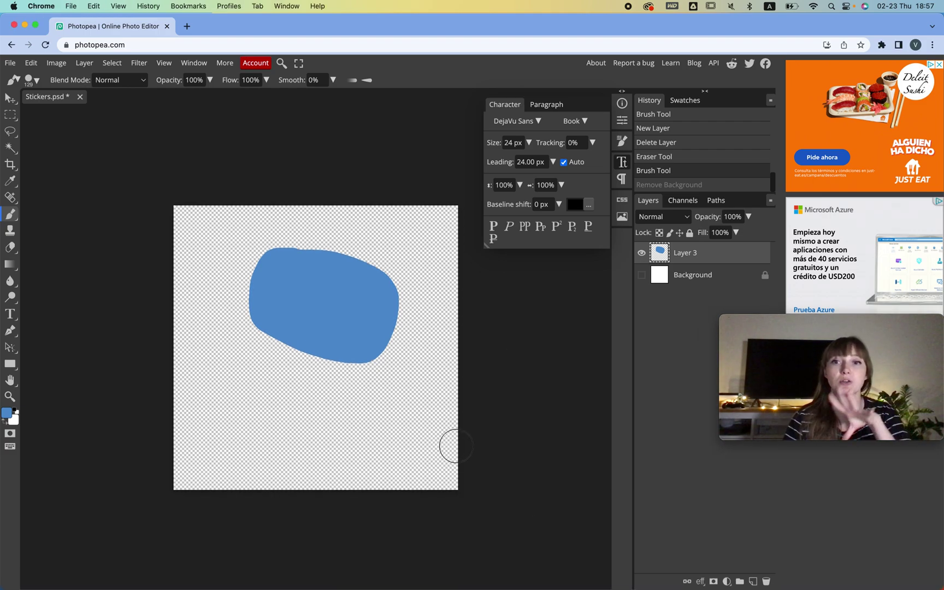
Create a 1080 × 1080 px, 72 DPI document named Stickers with a white background
click(10, 64)
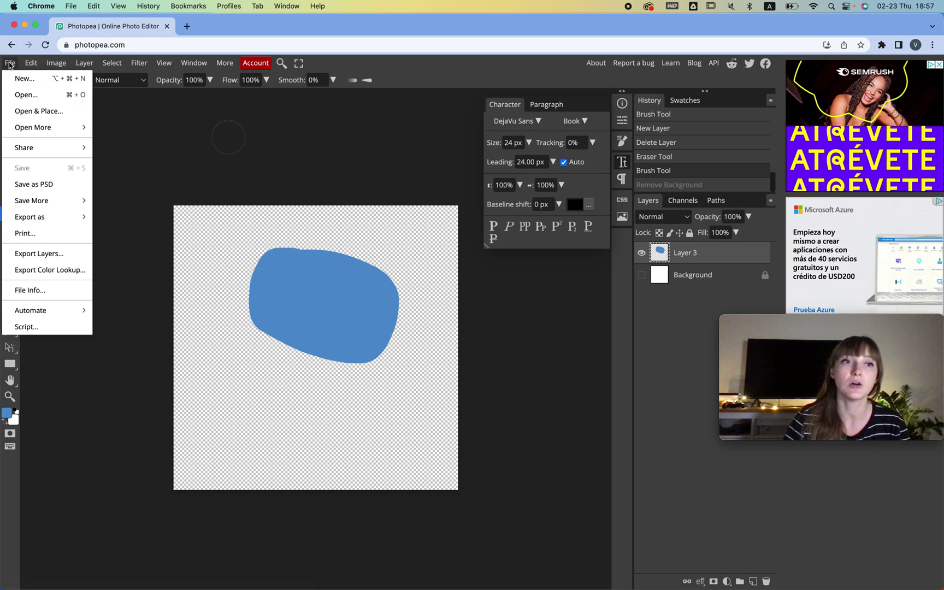
click(25, 78)
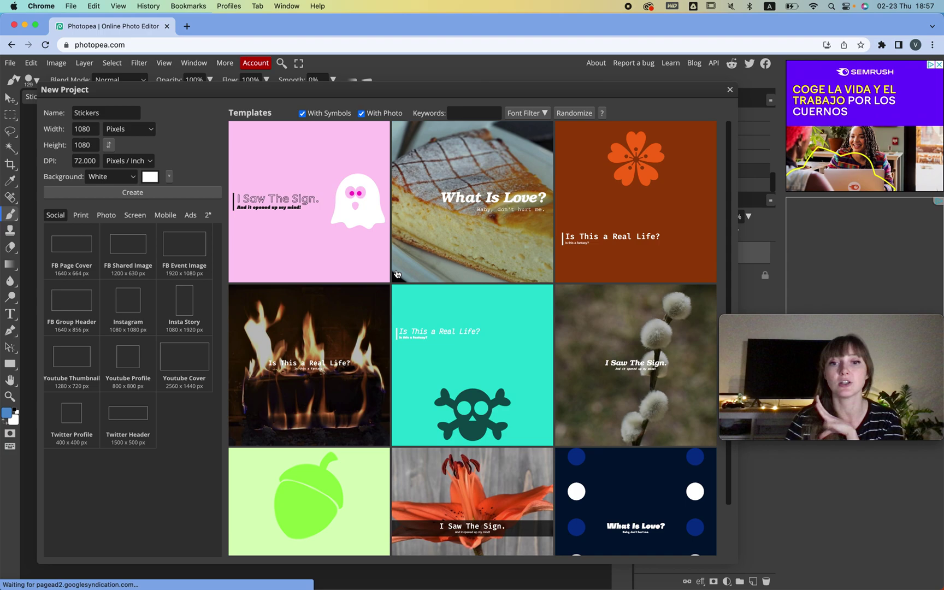
click(95, 145)
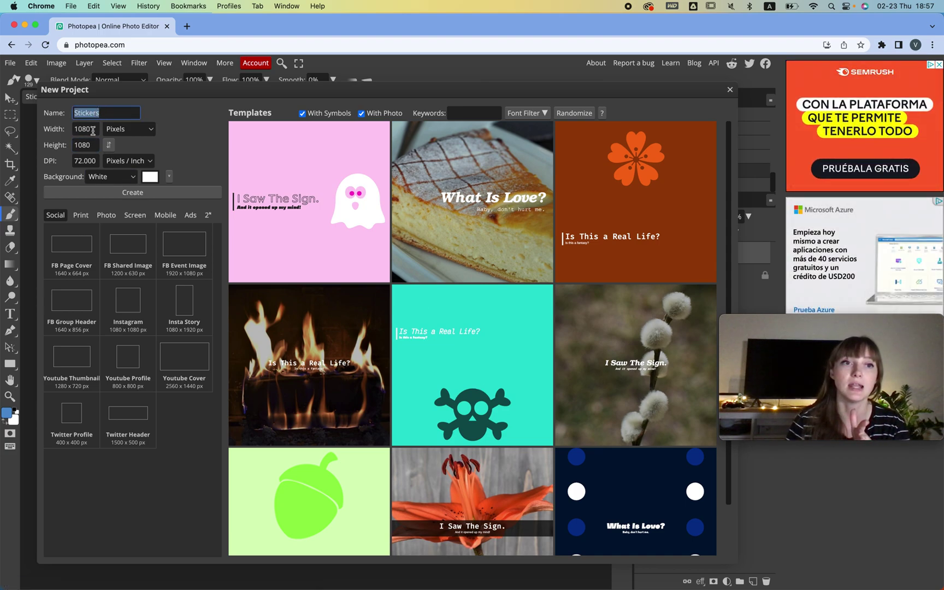
click(92, 130)
click(92, 143)
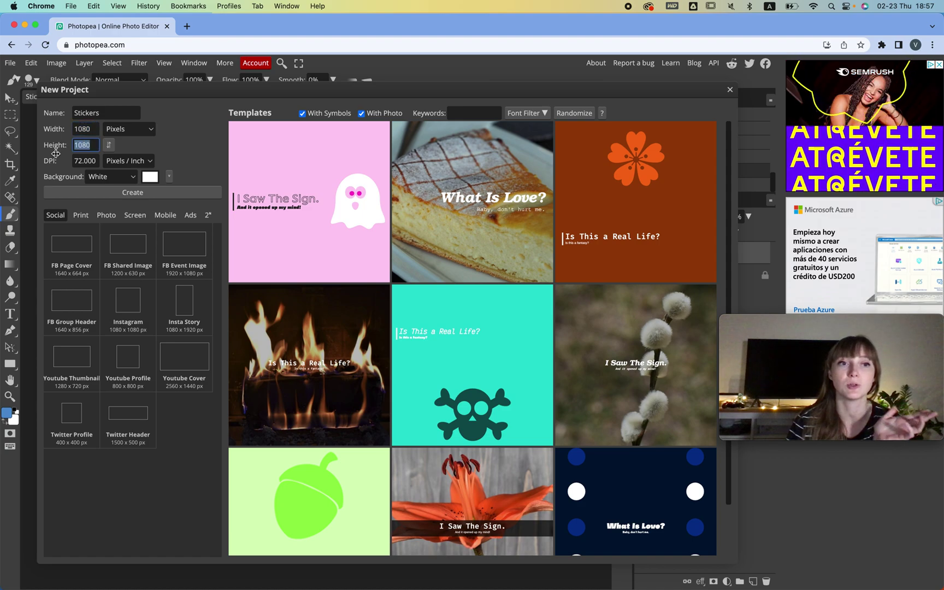
click(86, 160)
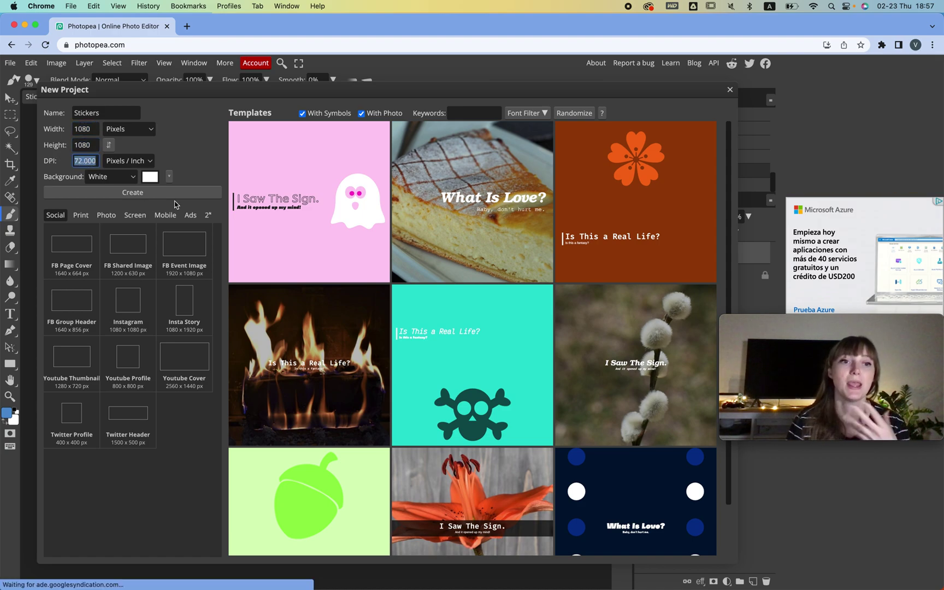
click(174, 195)
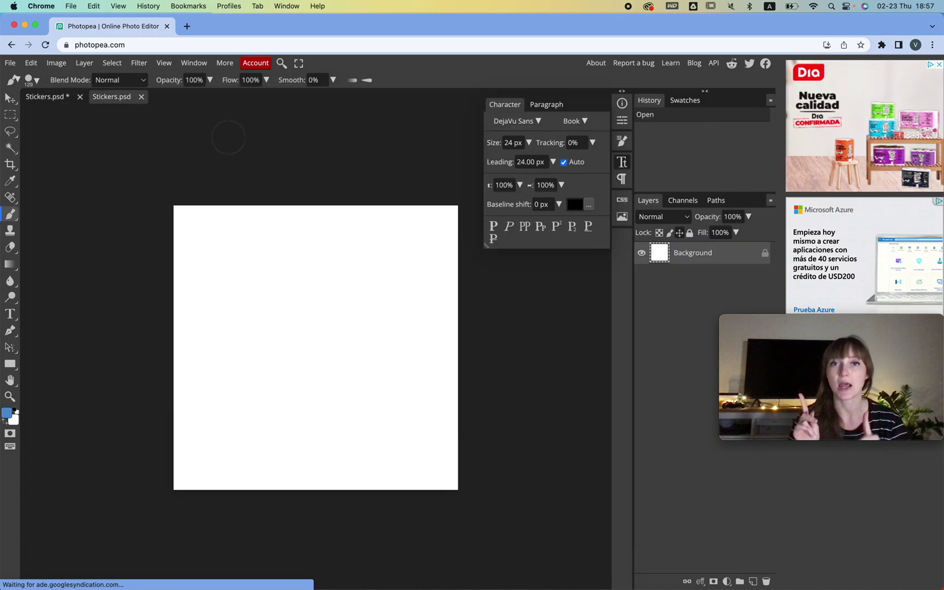
On a new layer, brush a blue rectangle outline with straight edges and fill its interior solid blue
click(753, 581)
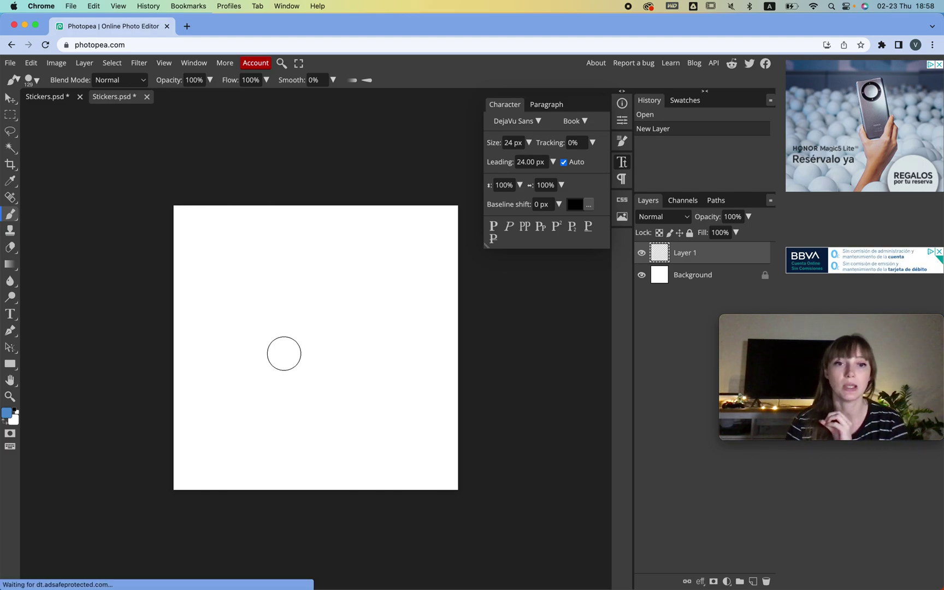
click(232, 256)
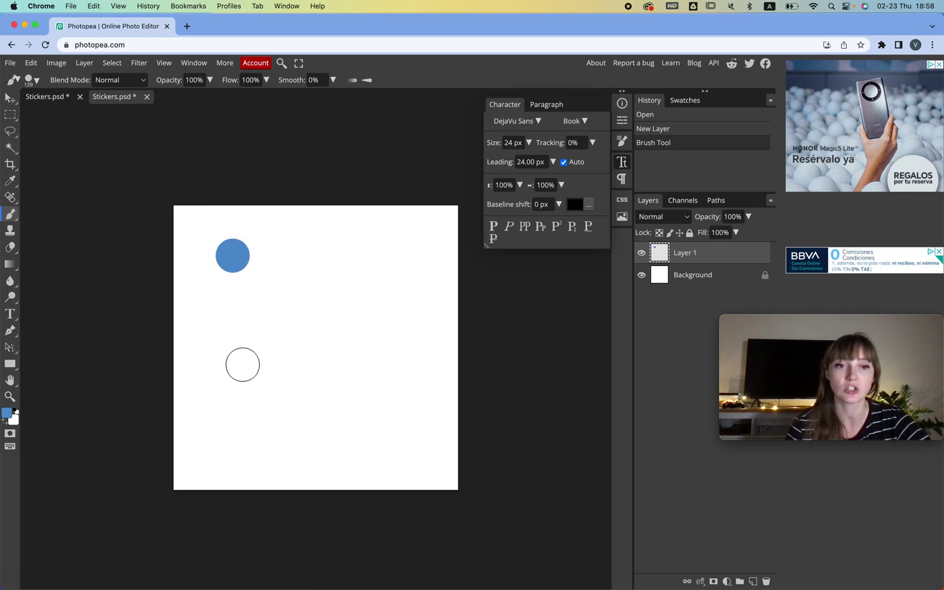
shift+click(231, 374)
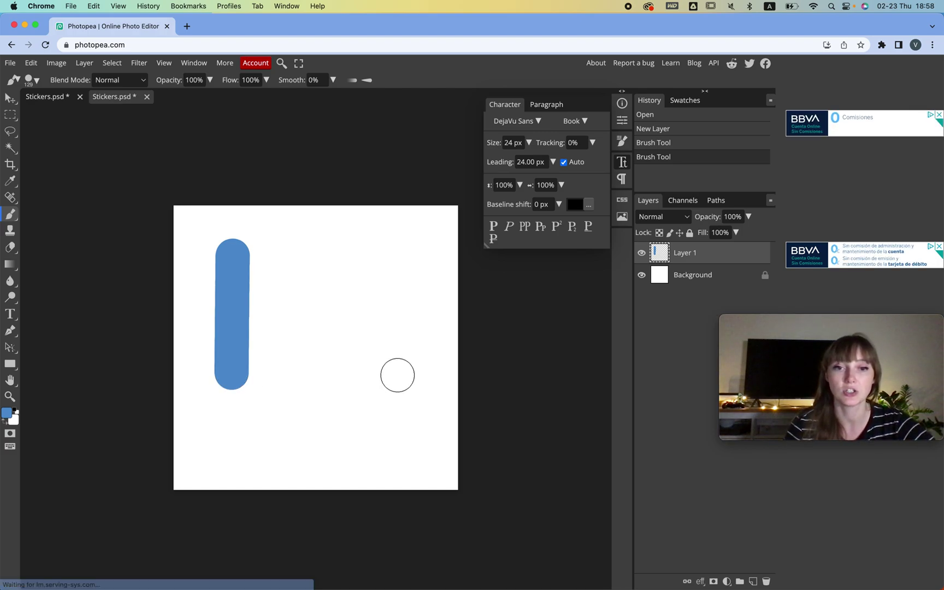
shift+click(383, 376)
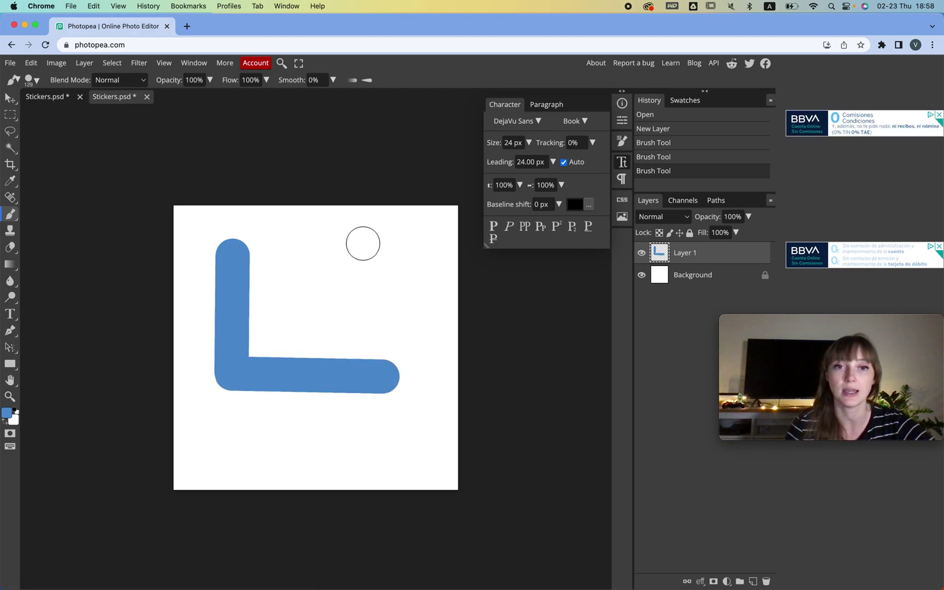
shift+click(380, 252)
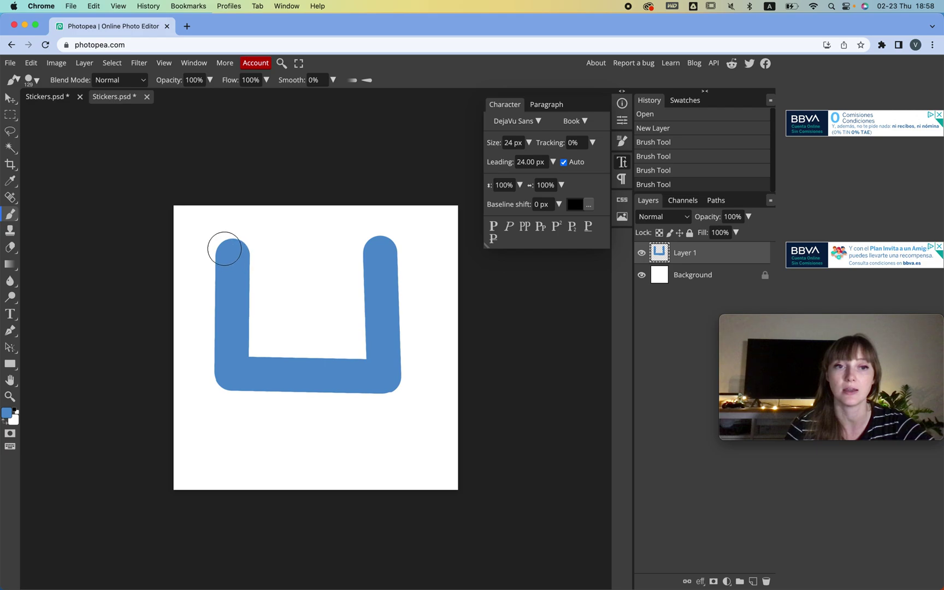
shift+click(231, 250)
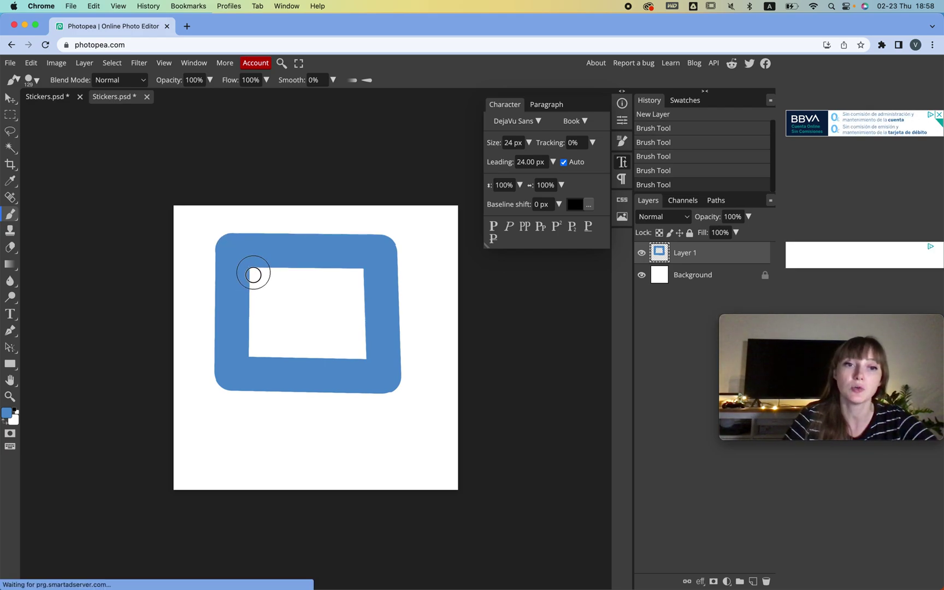
mouse_move(253, 275)
mouse_down()
mouse_move(260, 350)
mouse_move(382, 345)
mouse_move(377, 325)
mouse_up()
mouse_move(358, 283)
mouse_down()
mouse_move(290, 276)
mouse_move(260, 288)
mouse_up()
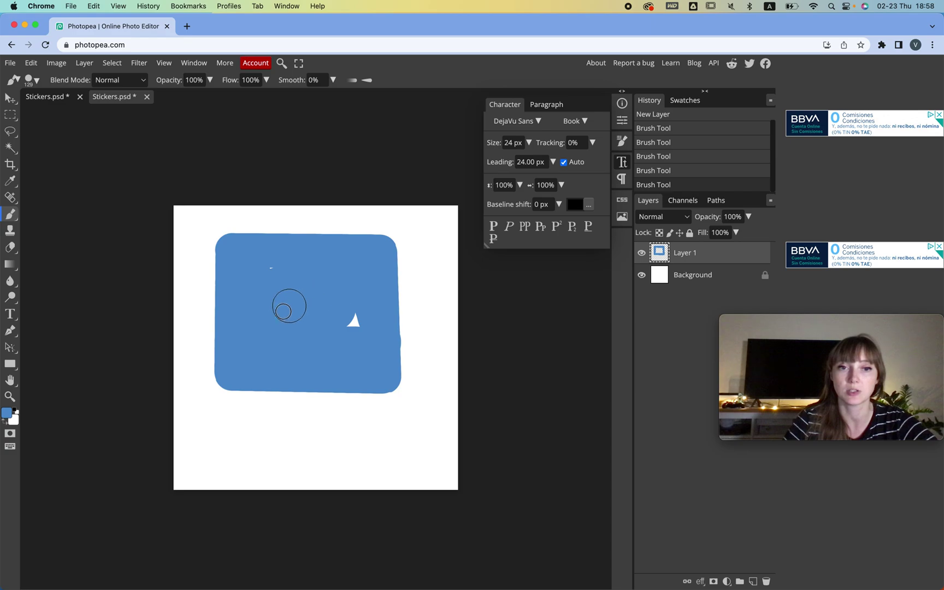
drag(263, 270, 249, 262)
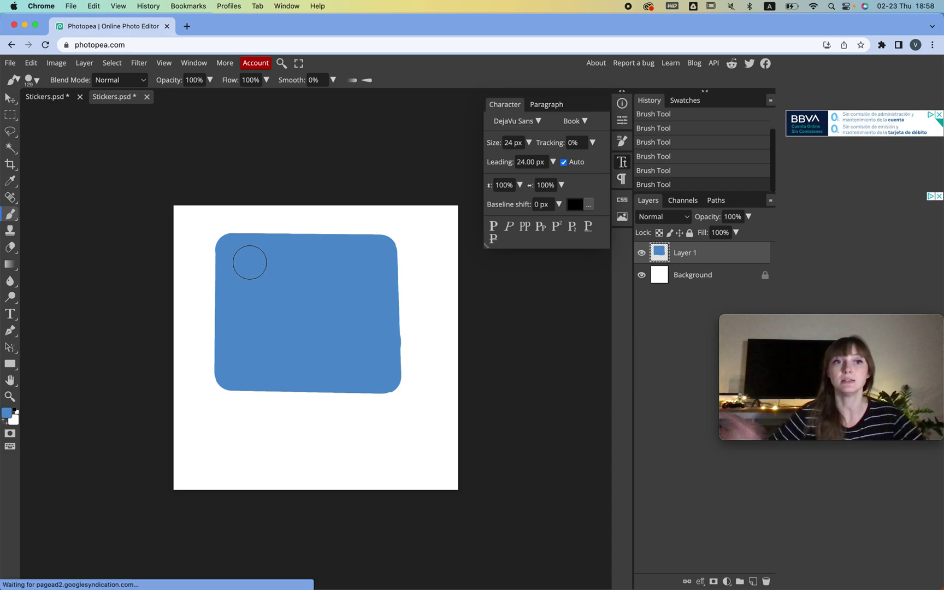
Erase a small round hole near the tag's top-left corner with a shrunken eraser and hide the white Background
click(10, 248)
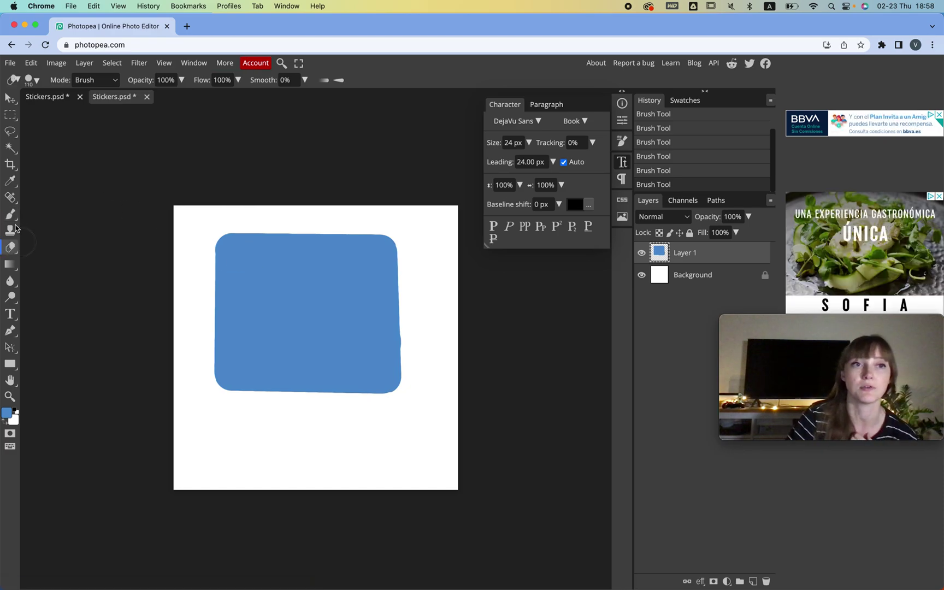
click(16, 81)
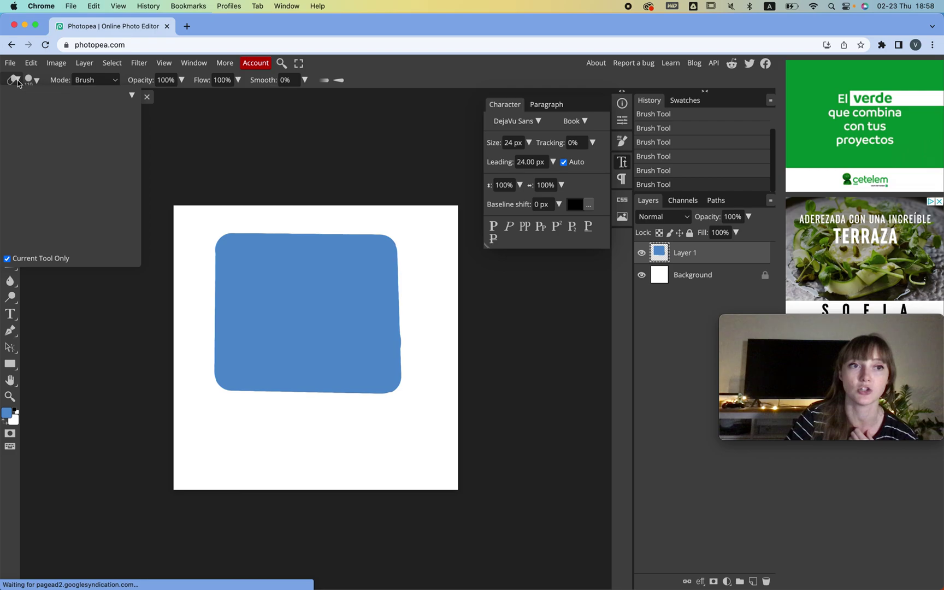
click(17, 81)
click(29, 80)
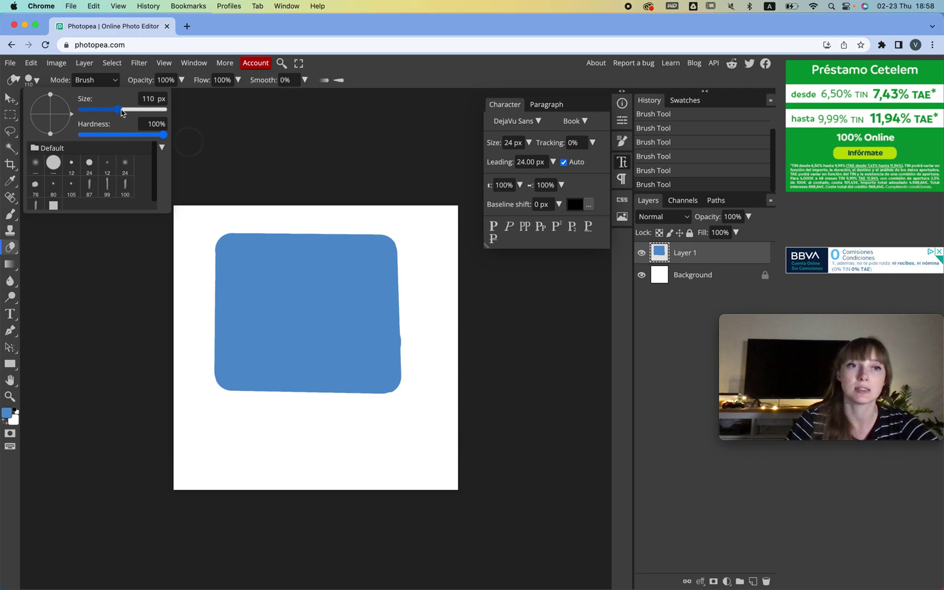
drag(118, 109, 122, 111)
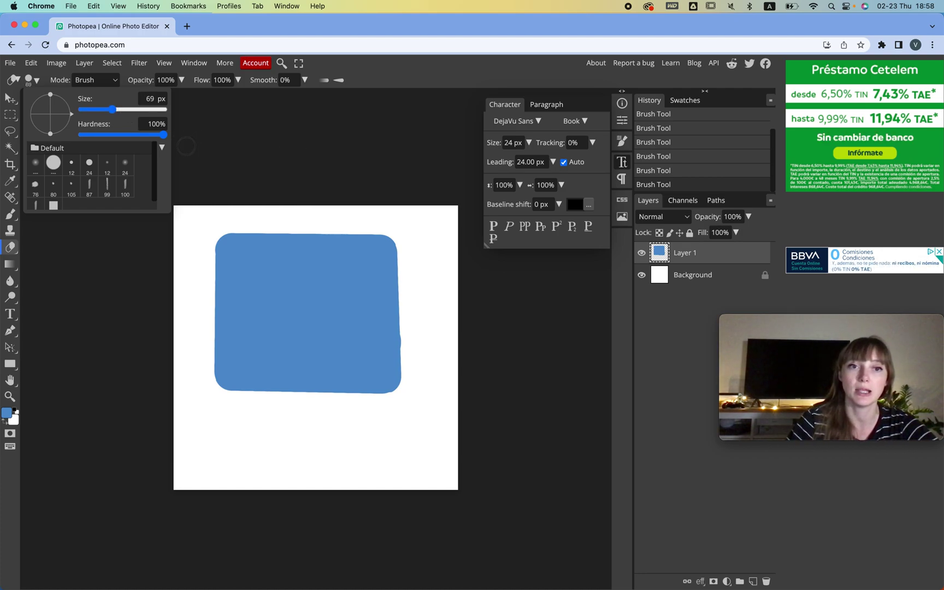
click(240, 260)
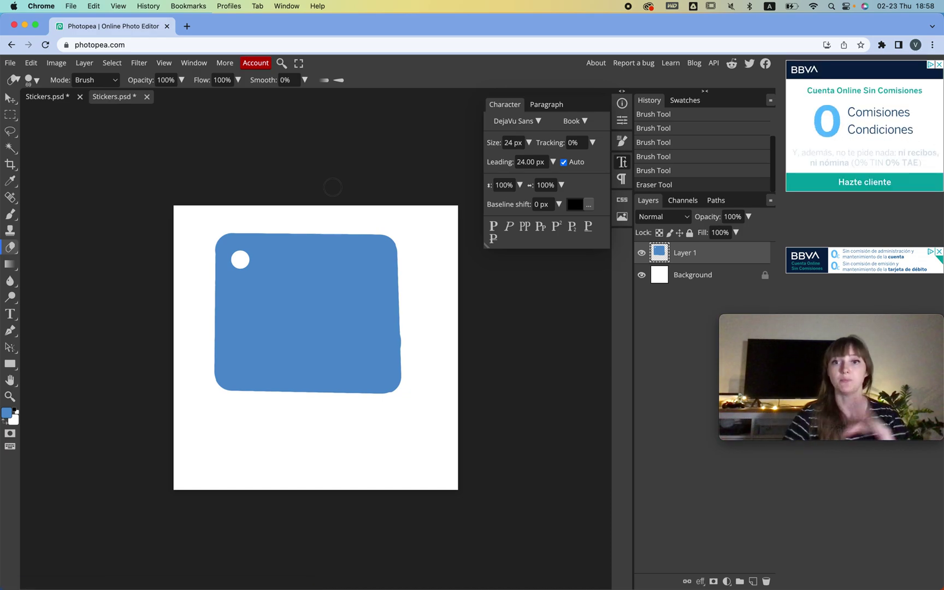
click(641, 277)
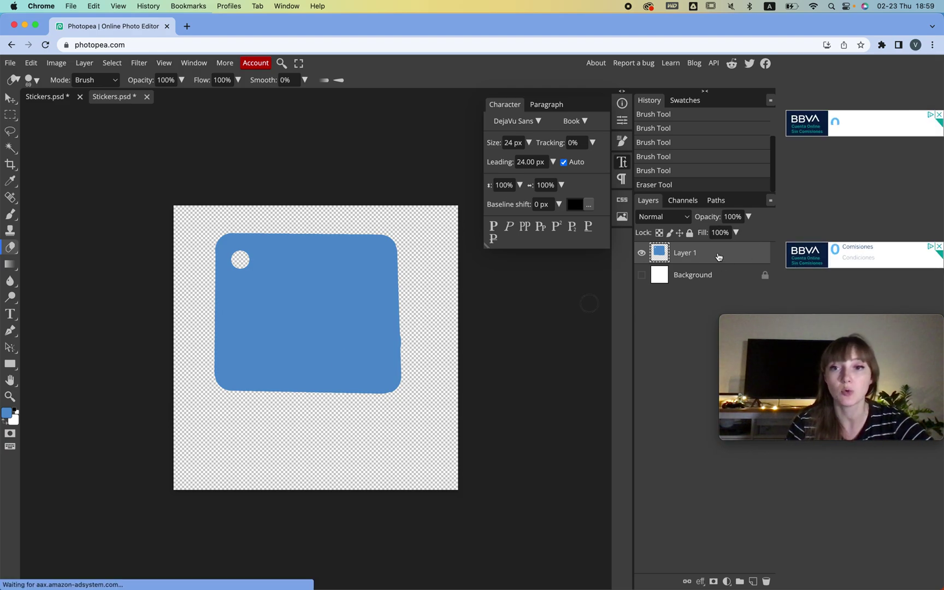
Duplicate the blue tag layer, allowing clipboard access, and rename the copy 'Layer 2'
key(super+v)
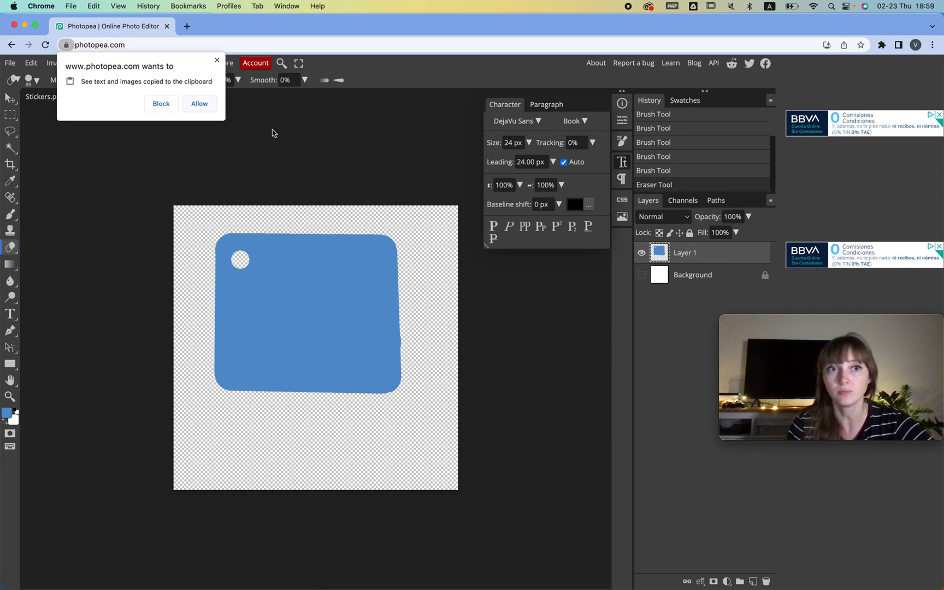
click(217, 61)
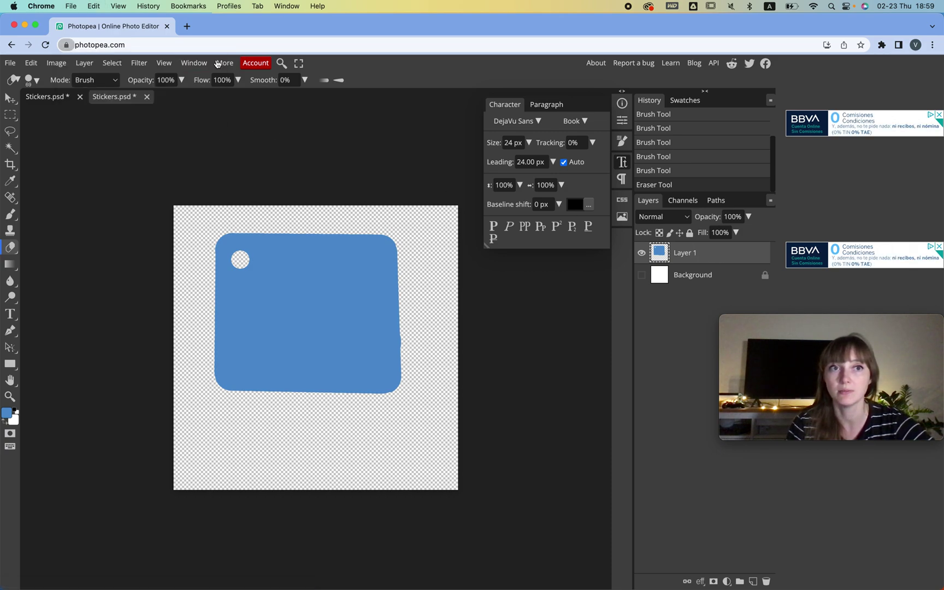
click(712, 257)
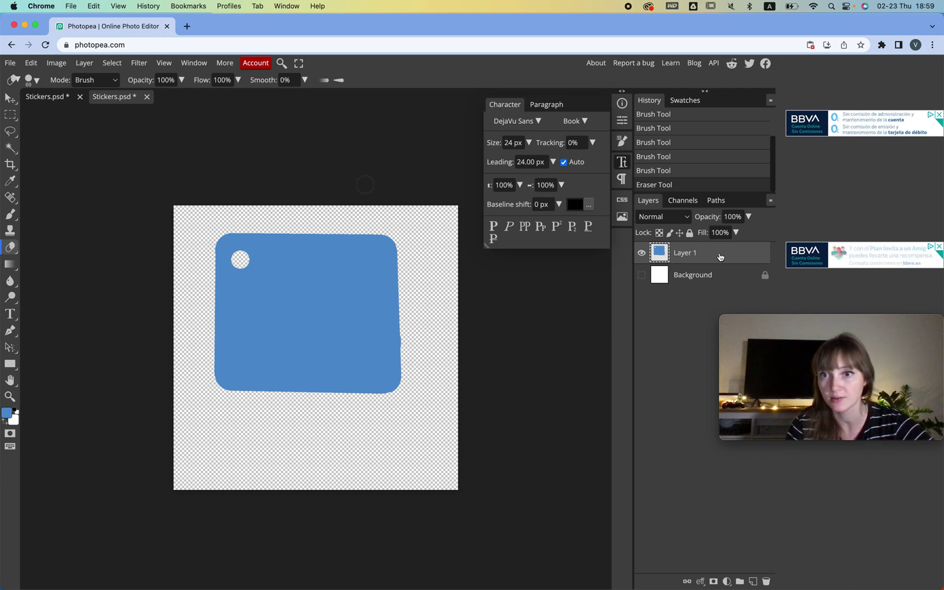
key(super+v)
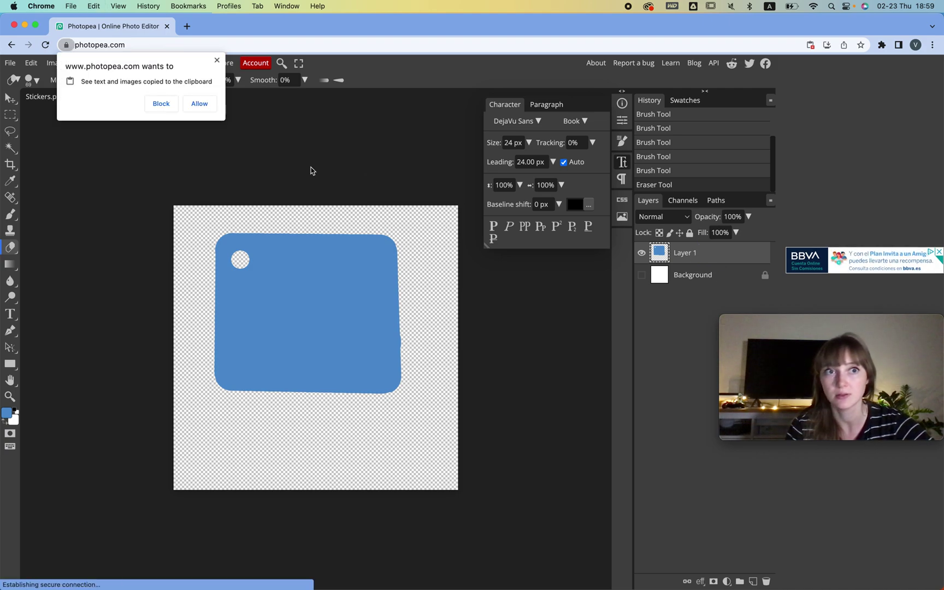
click(202, 103)
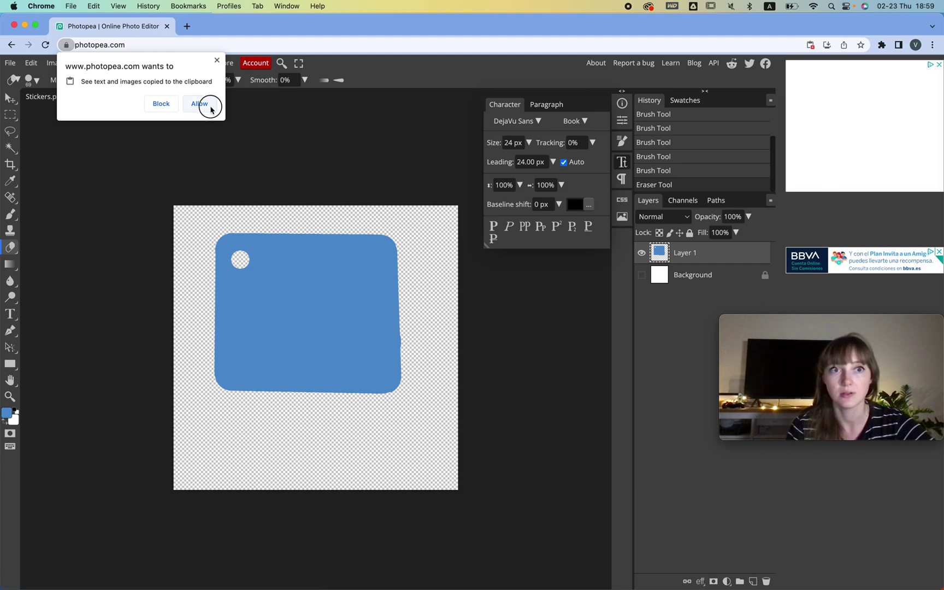
double_click(711, 254)
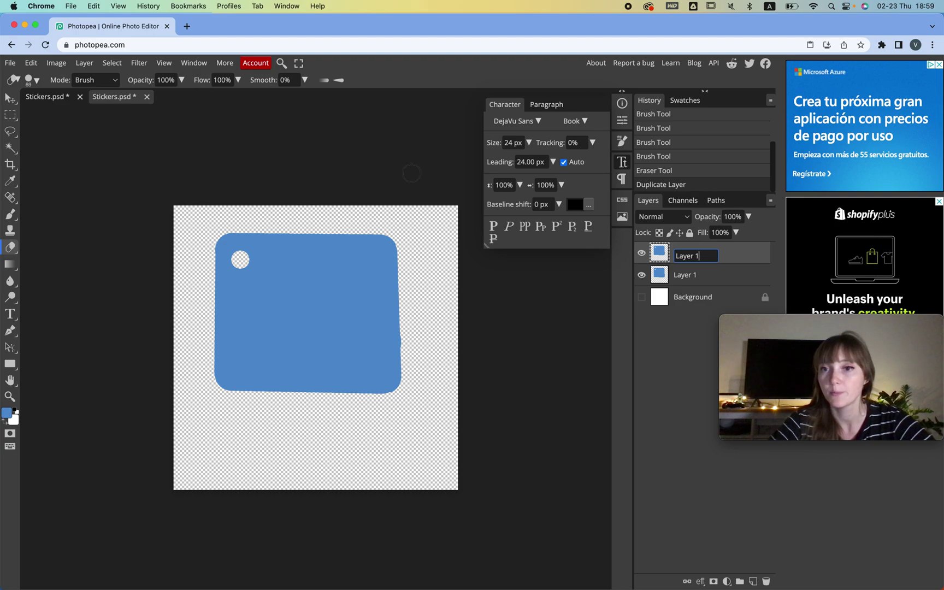
text(Layer 2)
key(Return)
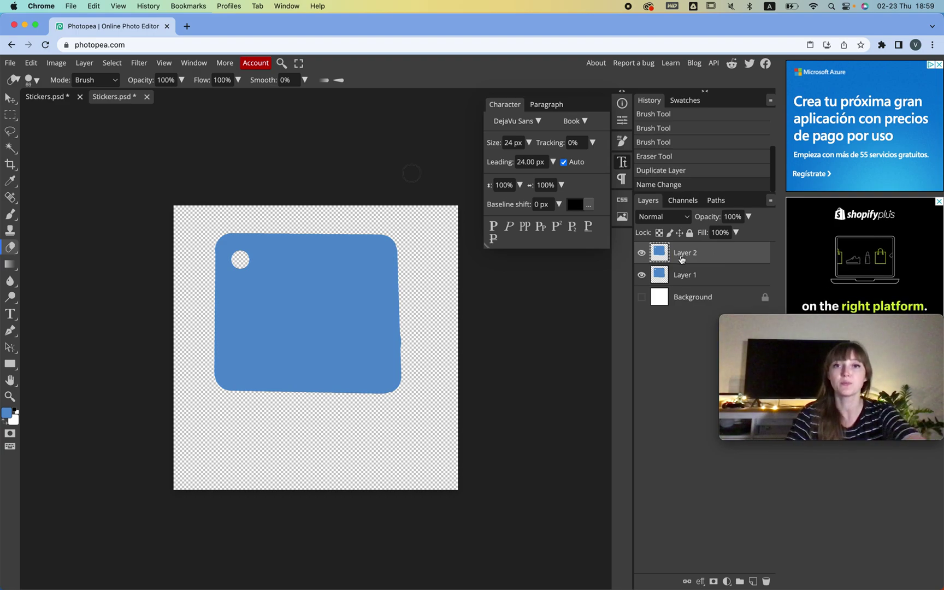
click(664, 216)
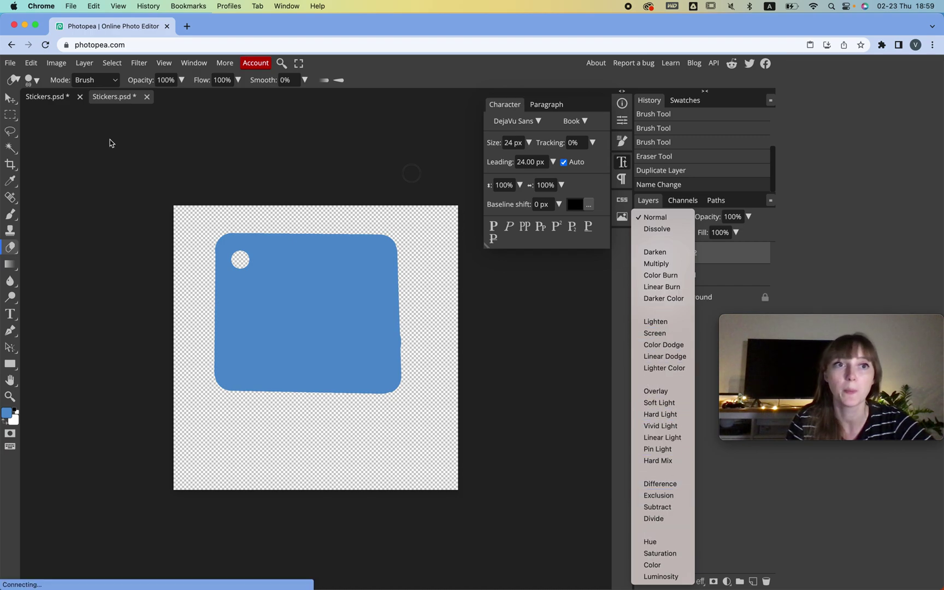
Shift Layer 2's hue in Hue/Saturation to turn the tag orange
click(62, 66)
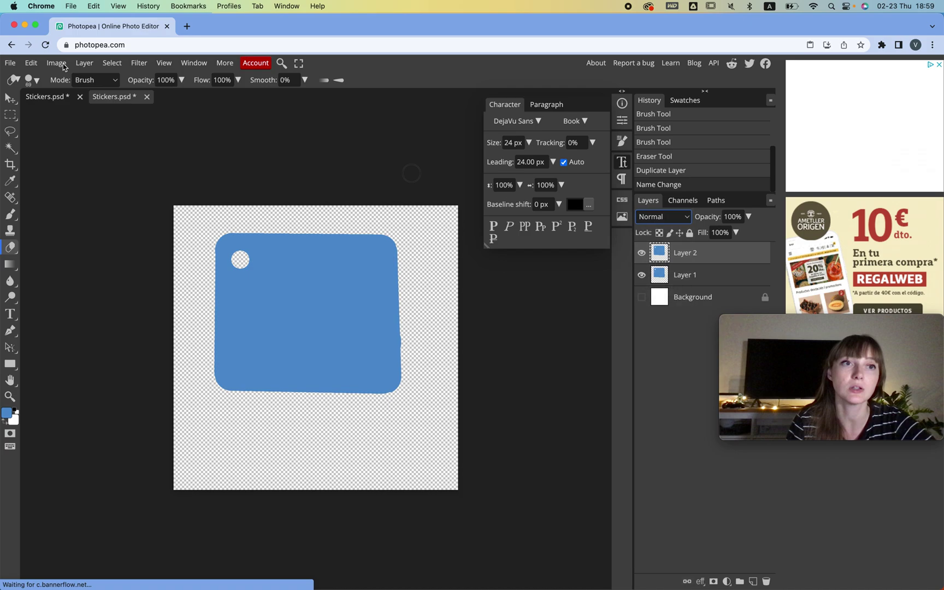
click(33, 63)
mouse_move(56, 66)
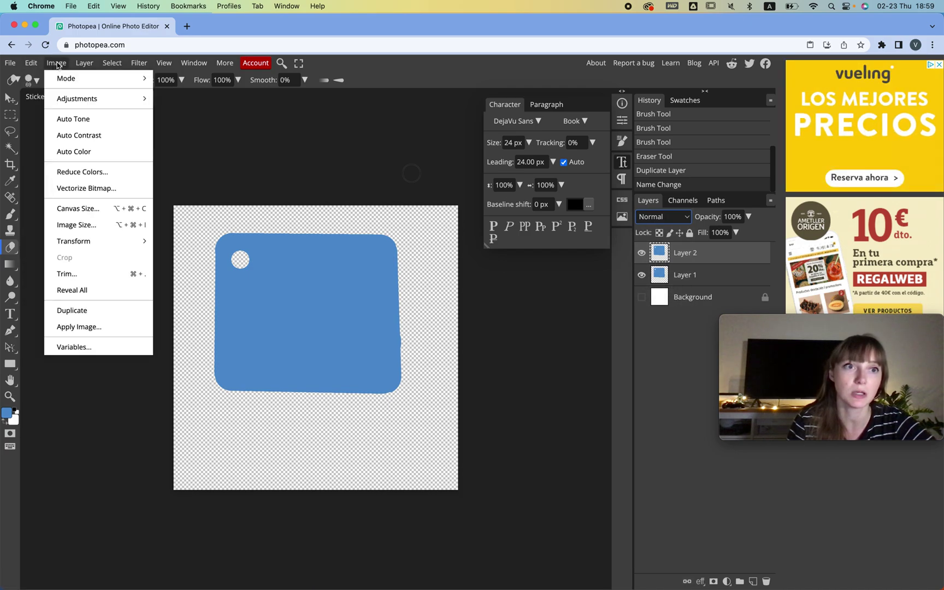
mouse_move(82, 99)
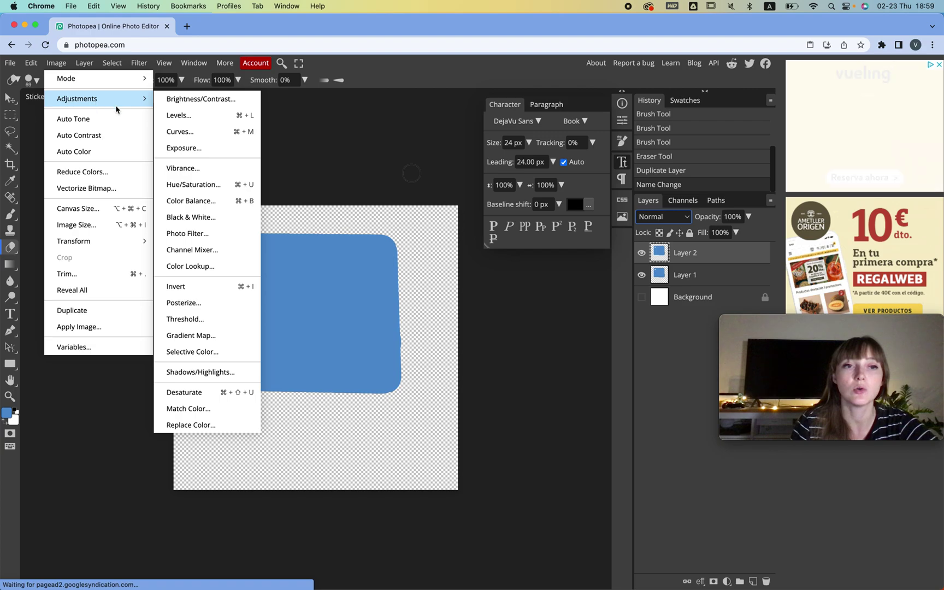
click(195, 186)
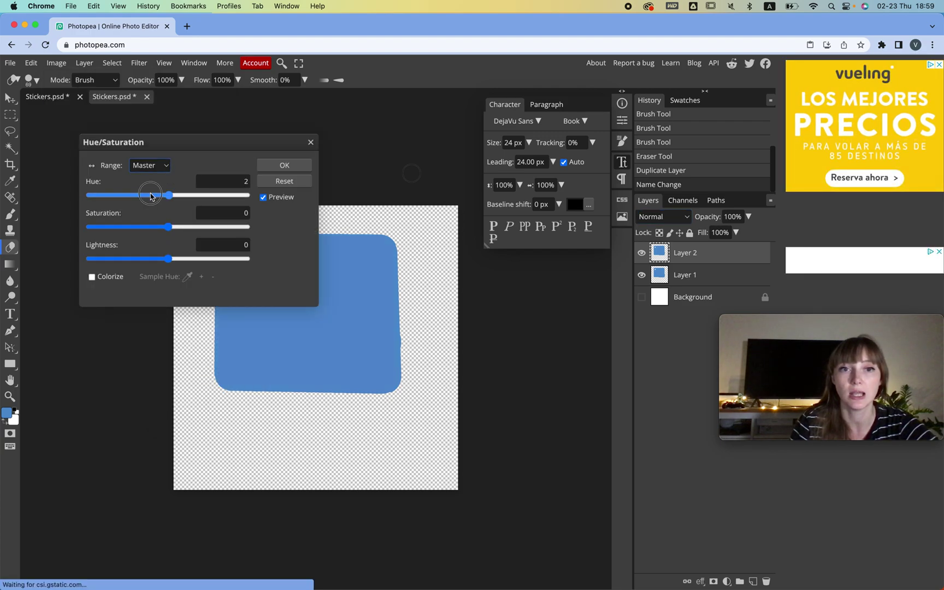
drag(168, 195, 243, 189)
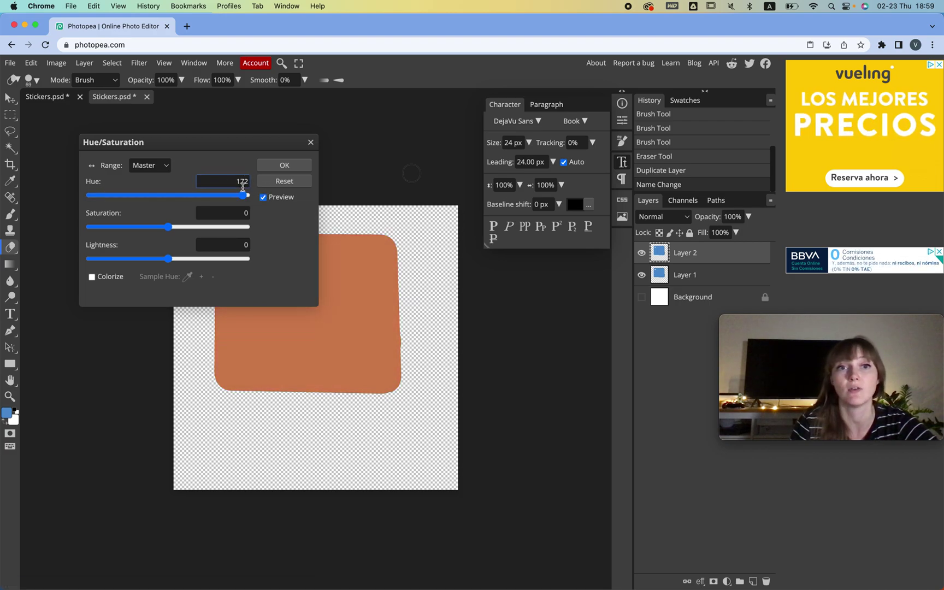
click(284, 164)
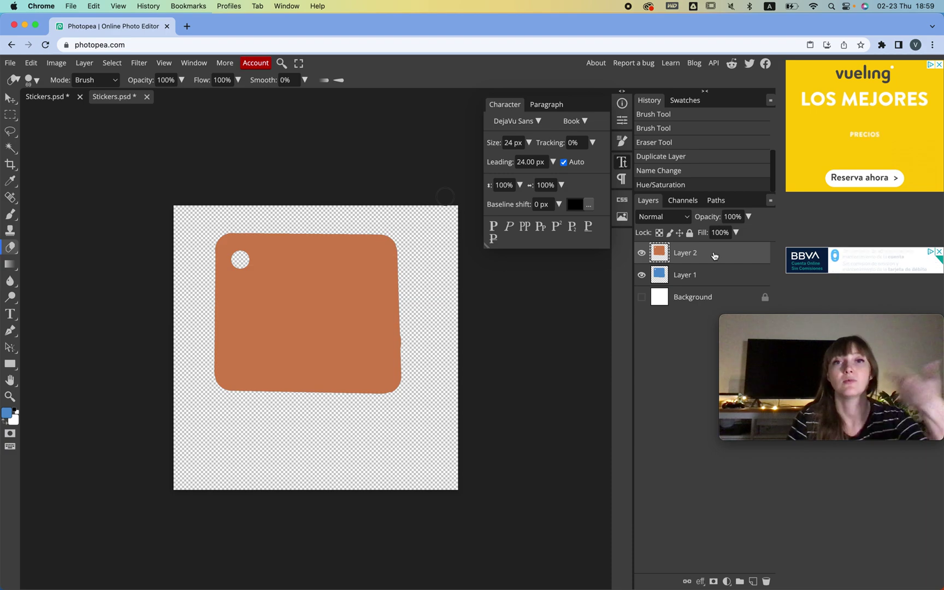
Duplicate the orange tag and recolor the copy green with Hue/Saturation, Hue 121
key(super+j)
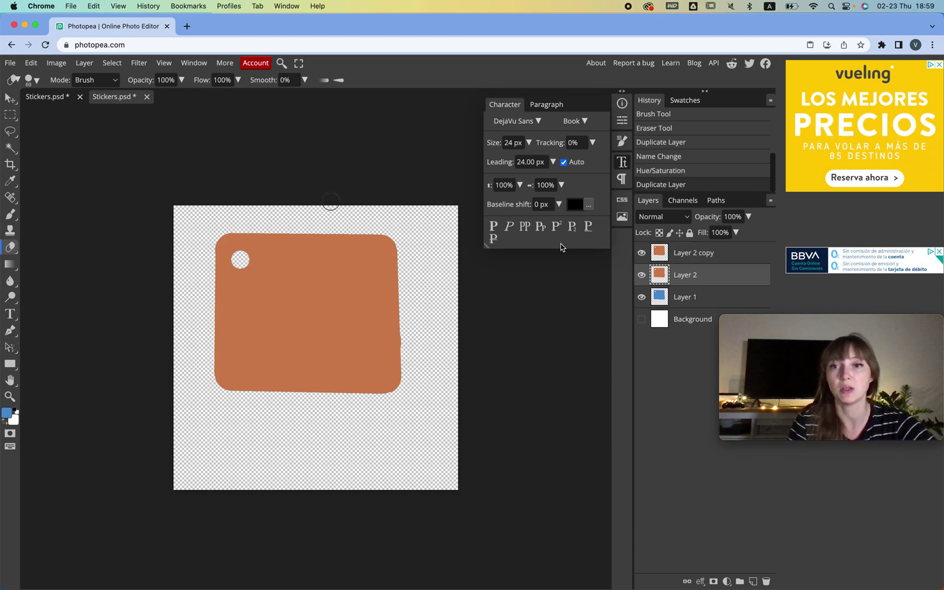
click(705, 255)
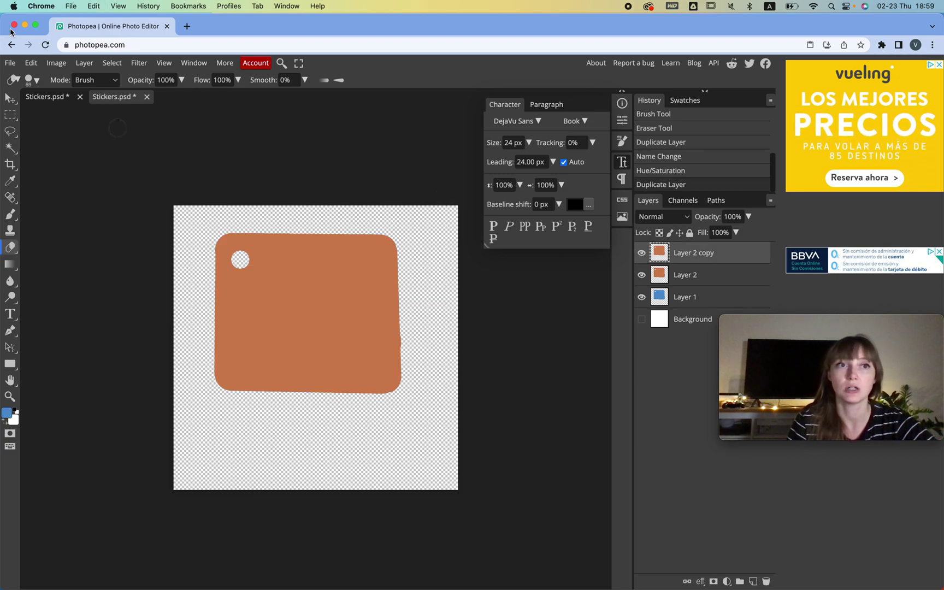
click(56, 64)
mouse_move(136, 98)
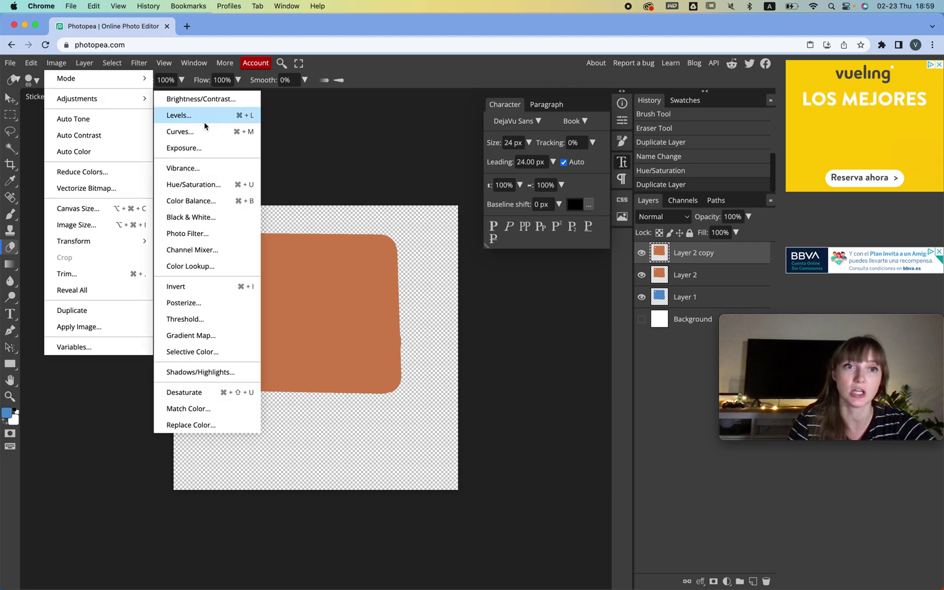
click(210, 186)
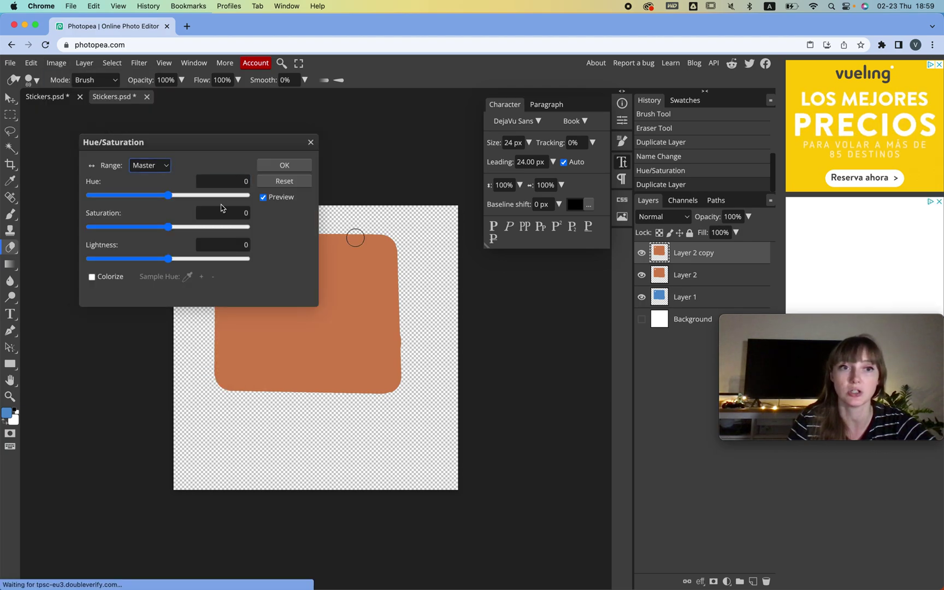
click(221, 201)
click(285, 166)
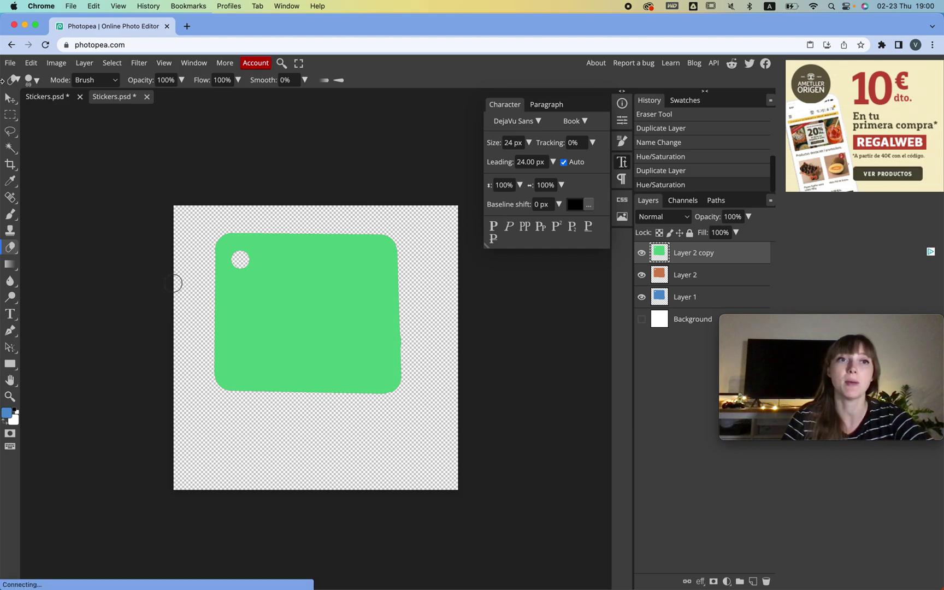
Open pexels.com in a new browser tab
click(187, 27)
text(pexels.com)
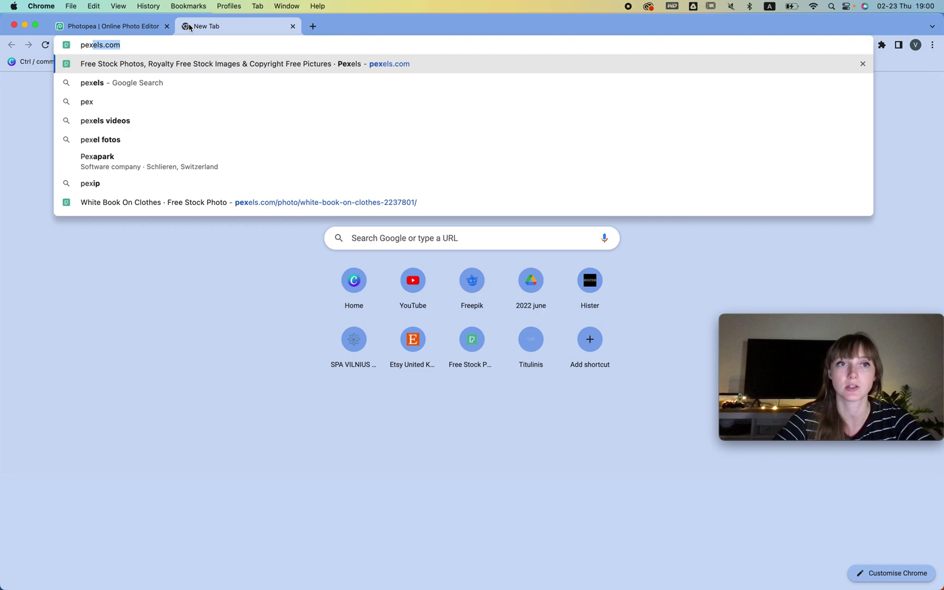
key(Return)
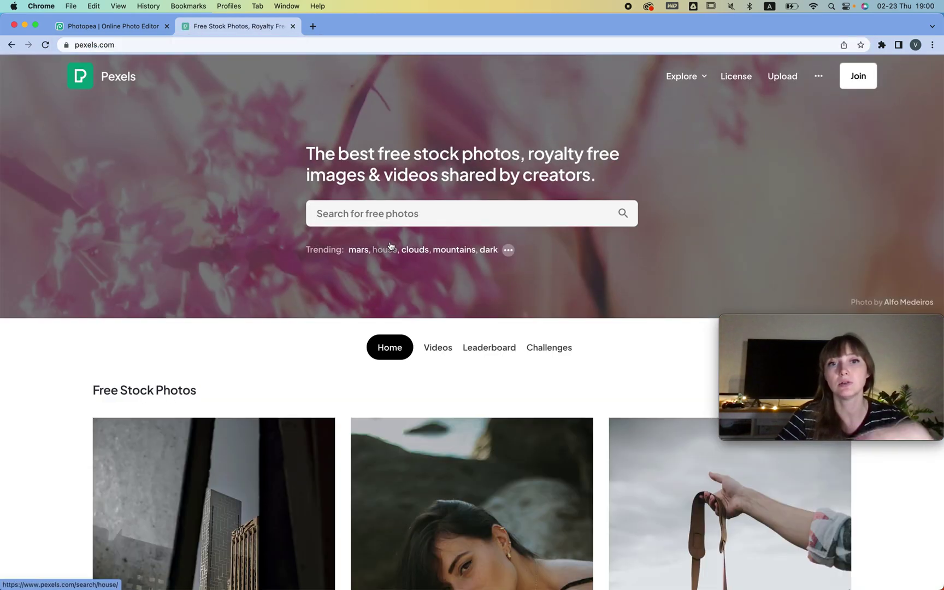
Search Pexels for 'coffee', dismissing the sign-in popup, and download the latte-on-saucer photo
click(382, 216)
text(coff)
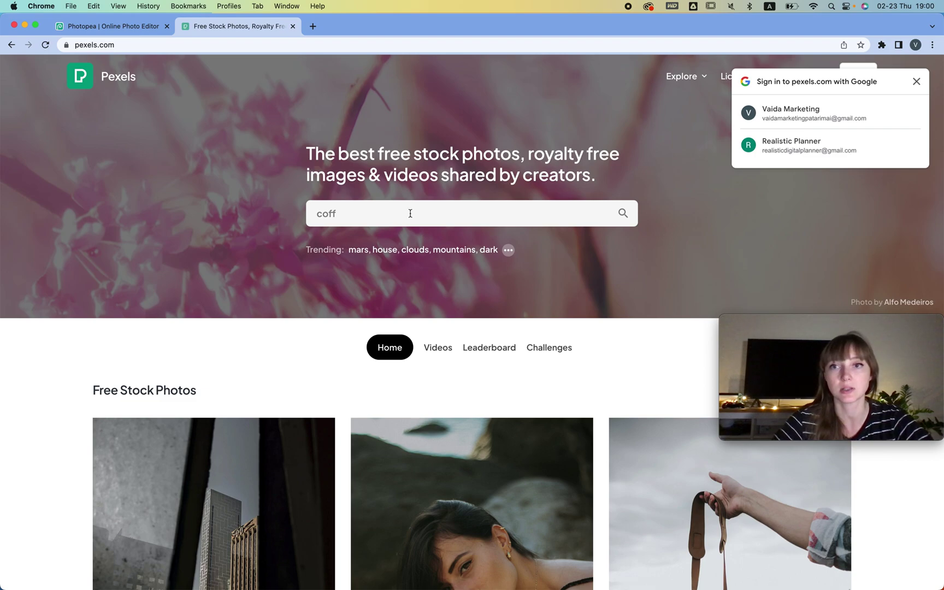
click(917, 81)
click(444, 211)
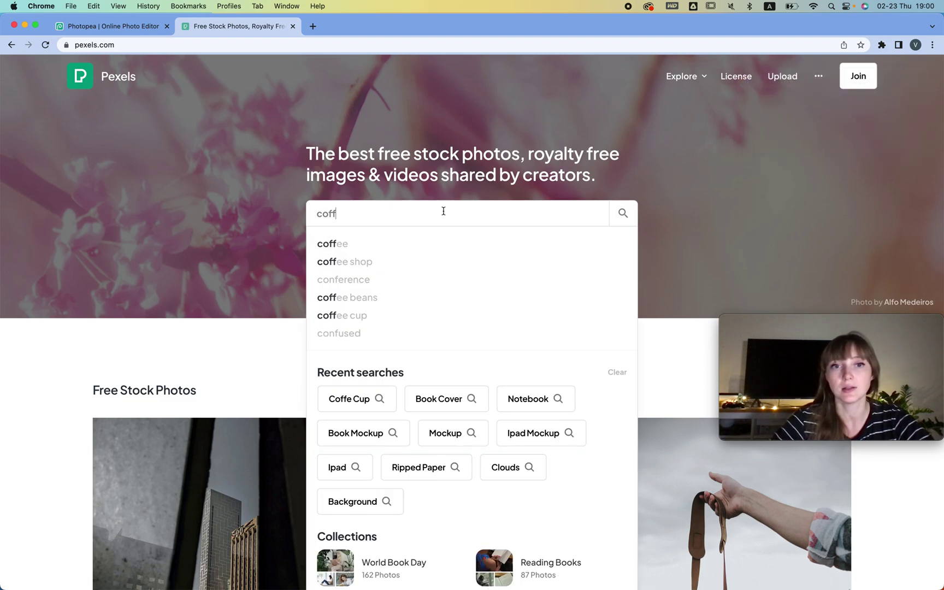
text(ee)
key(Return)
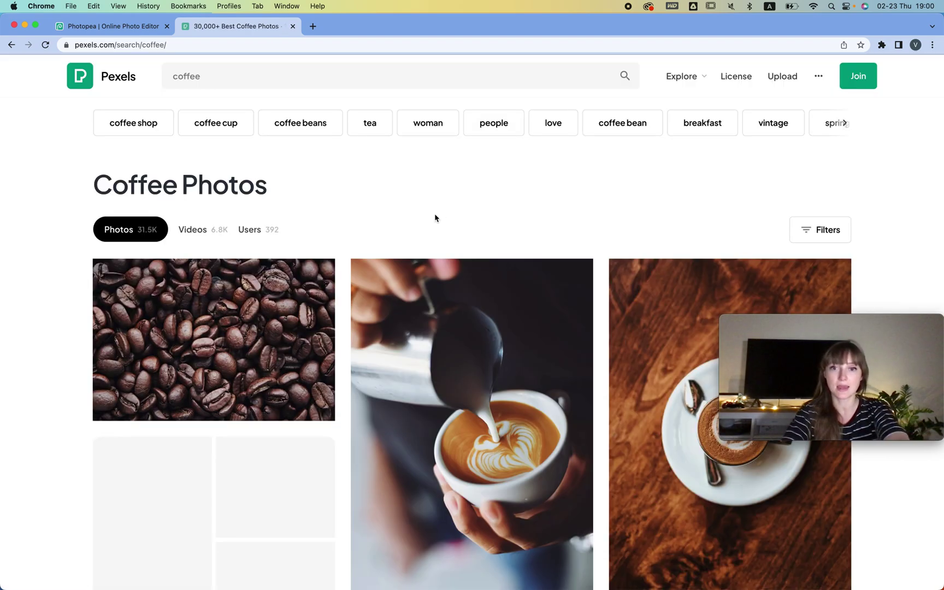
scroll(435, 218, down, 5)
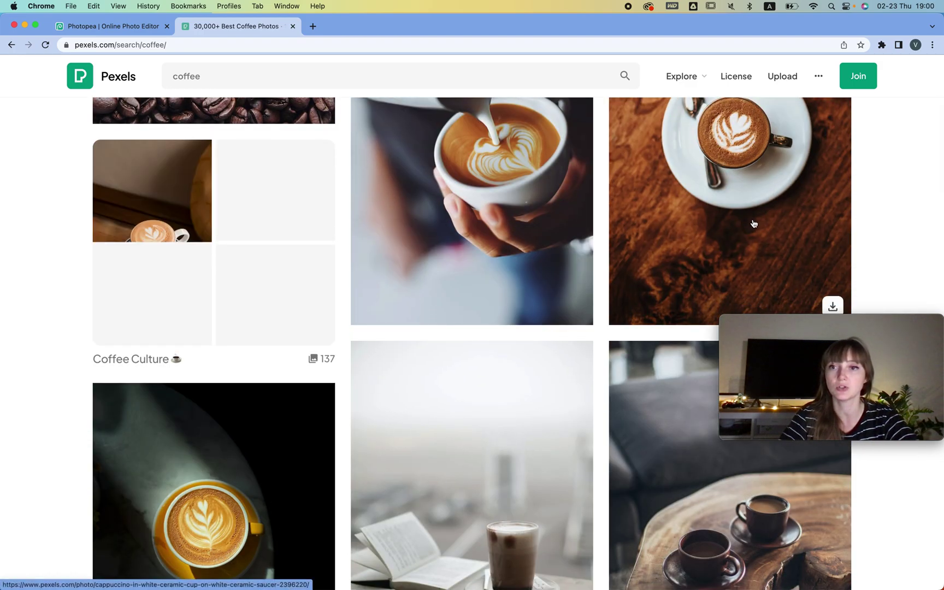
click(833, 307)
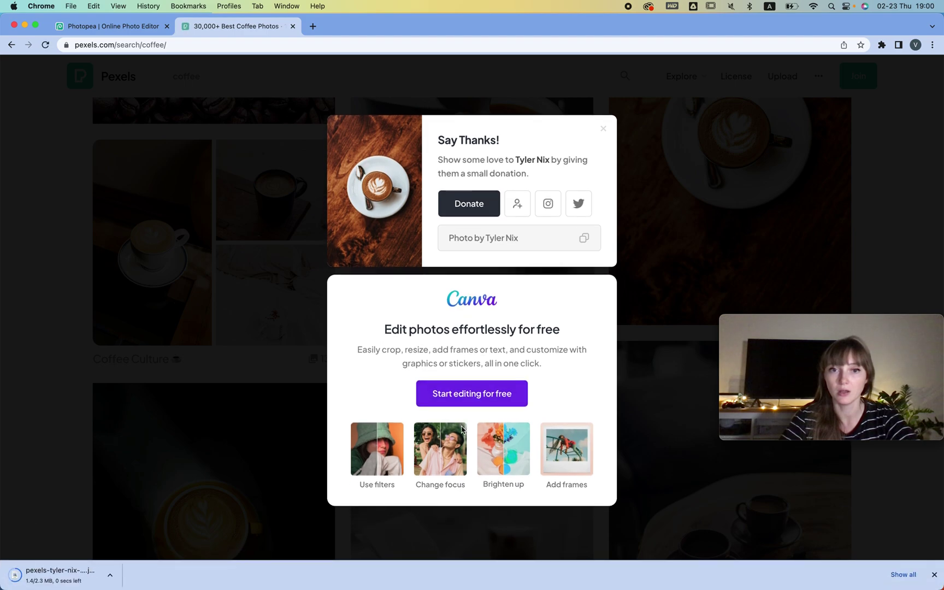
Place the downloaded coffee photo onto the Stickers canvas and commit its transform
click(112, 31)
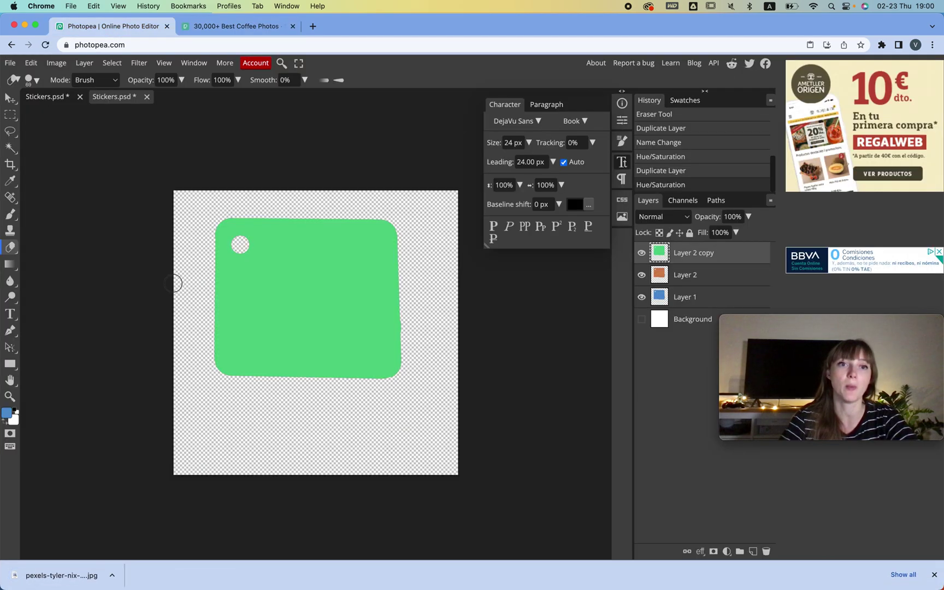
drag(32, 583, 249, 352)
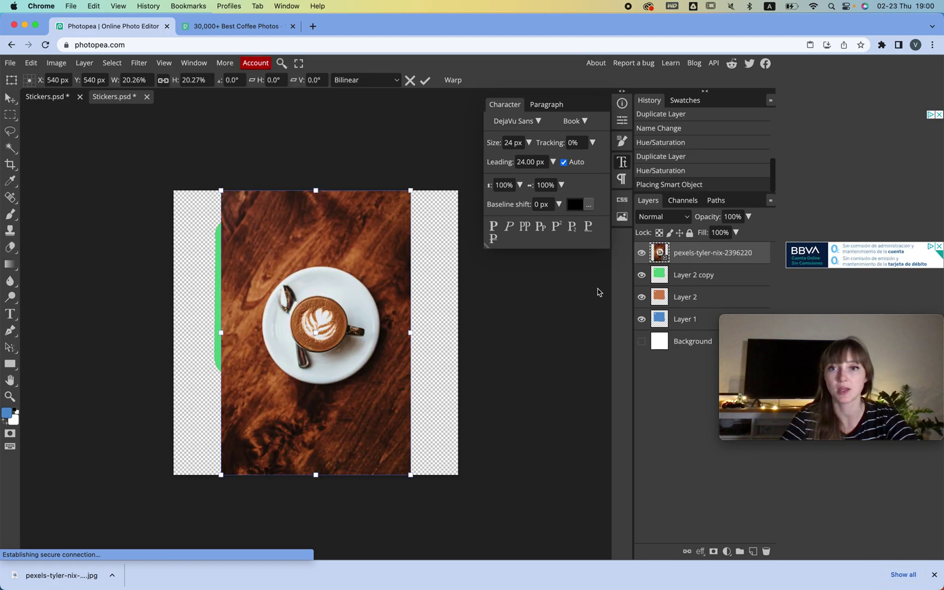
click(642, 275)
key(Return)
Hide the green, orange and blue tag layers
key(e)
click(642, 298)
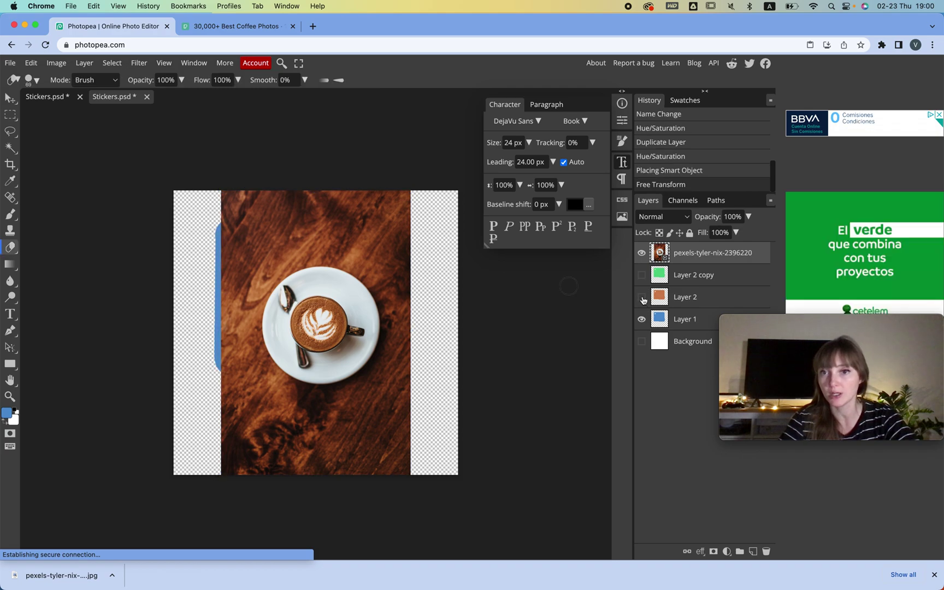
click(641, 319)
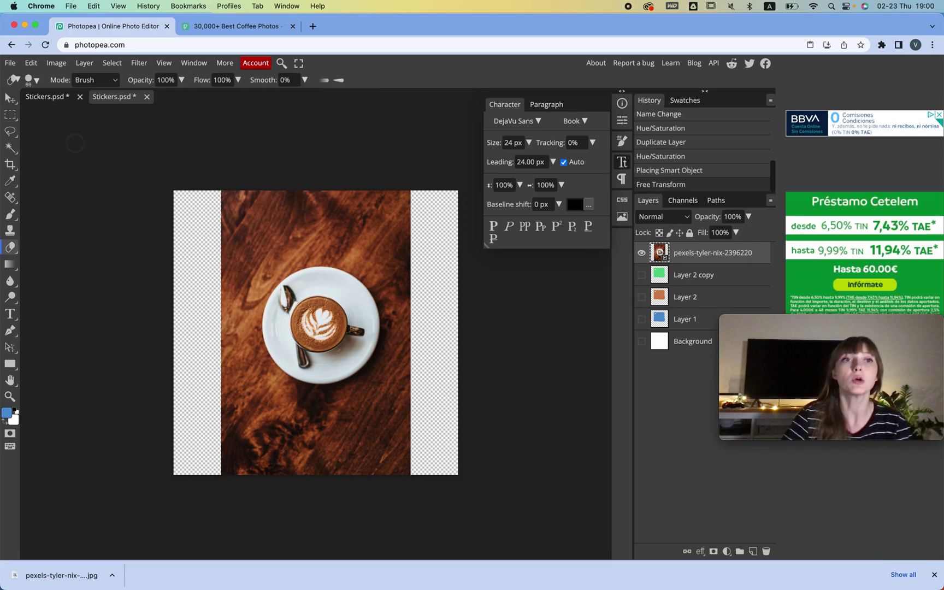
Cut the cup and saucer out of the wooden background with Select > Remove BG
click(9, 98)
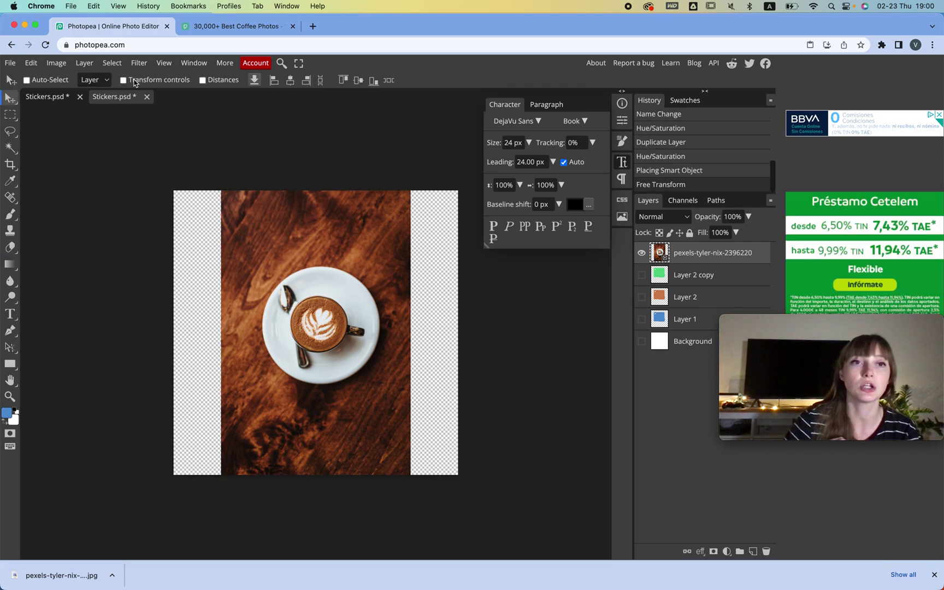
click(66, 67)
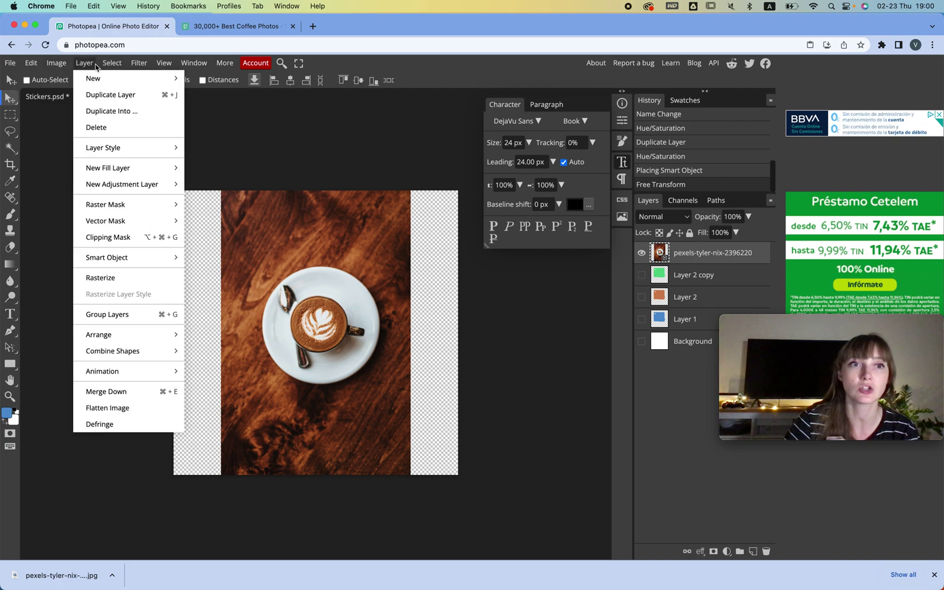
mouse_move(112, 66)
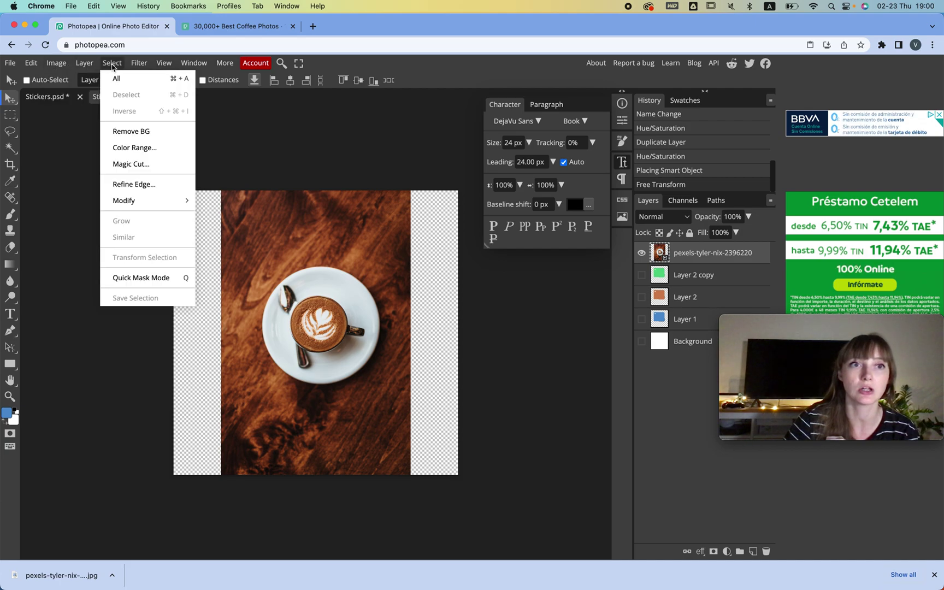
click(157, 131)
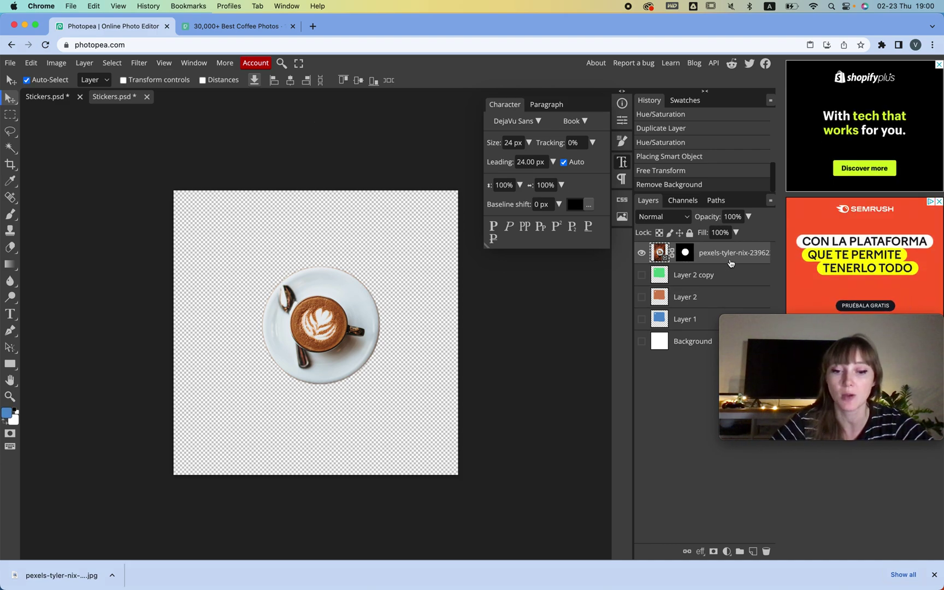
Duplicate the latte cutout and give the copy Hue/Saturation of hue −55, saturation −25, lightness −2
key(super+j)
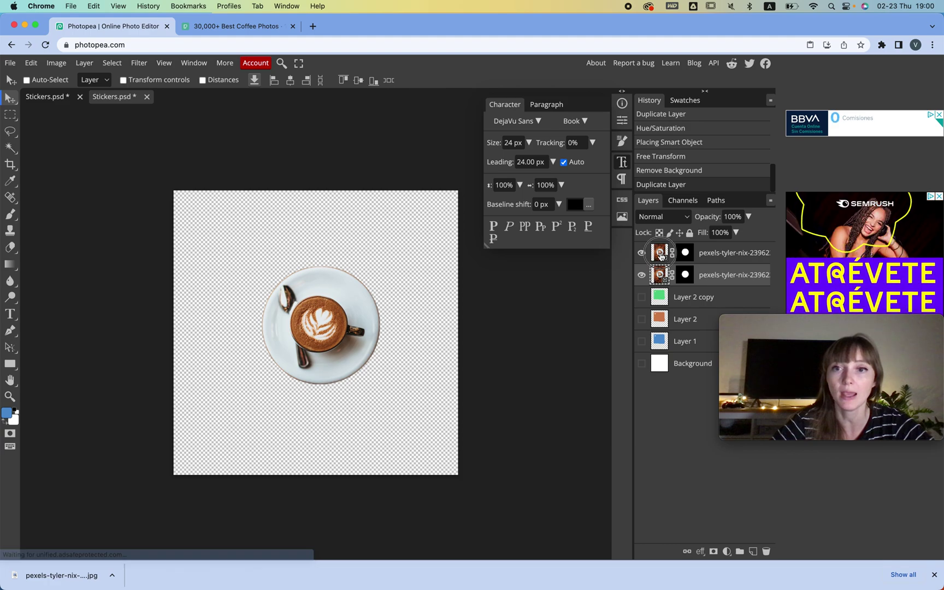
click(61, 63)
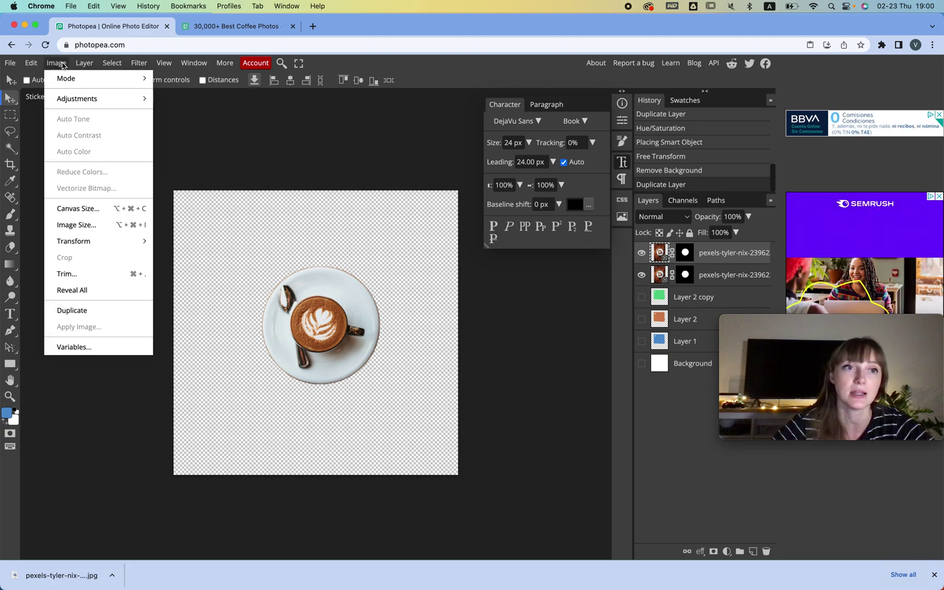
mouse_move(73, 99)
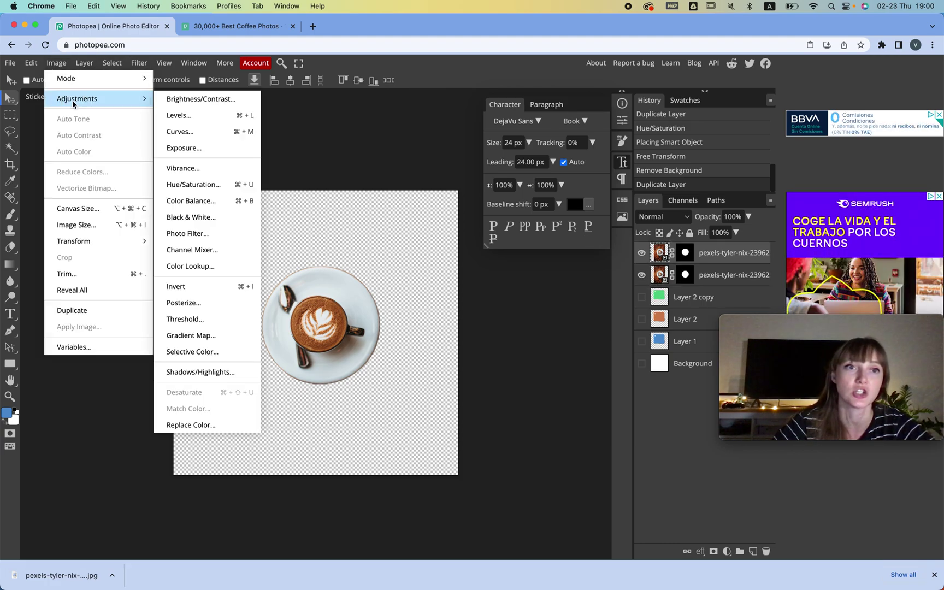
click(200, 186)
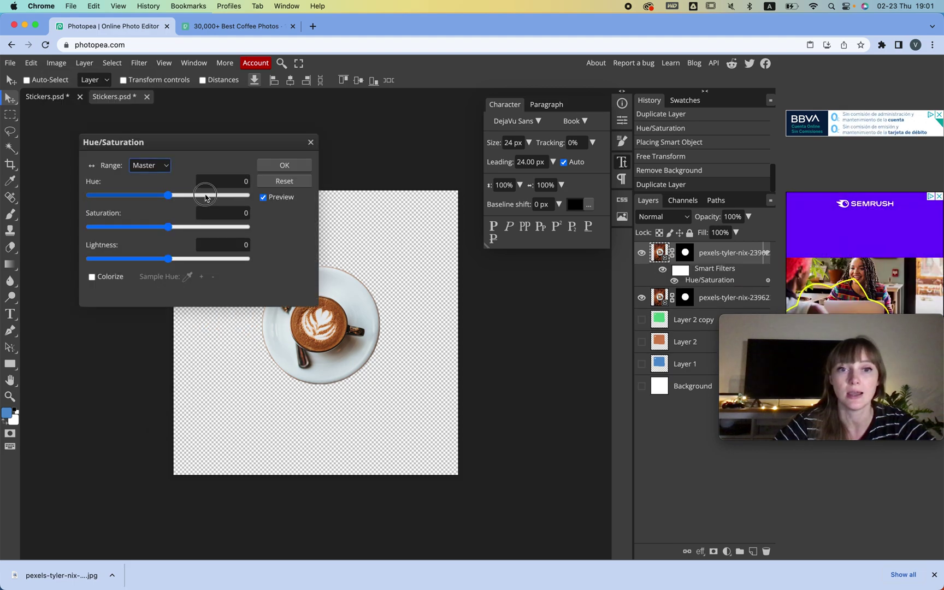
drag(205, 198, 144, 195)
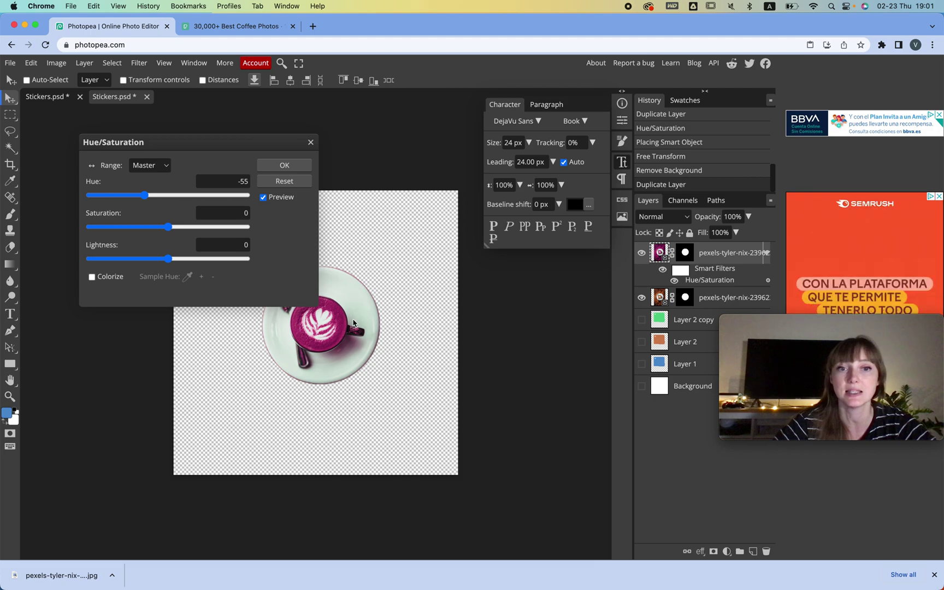
click(120, 227)
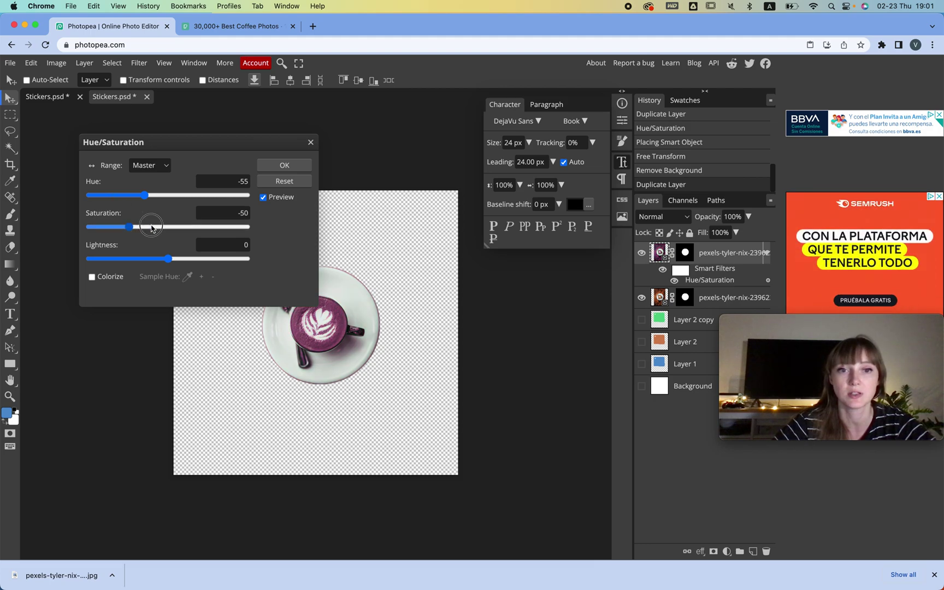
drag(194, 259, 165, 261)
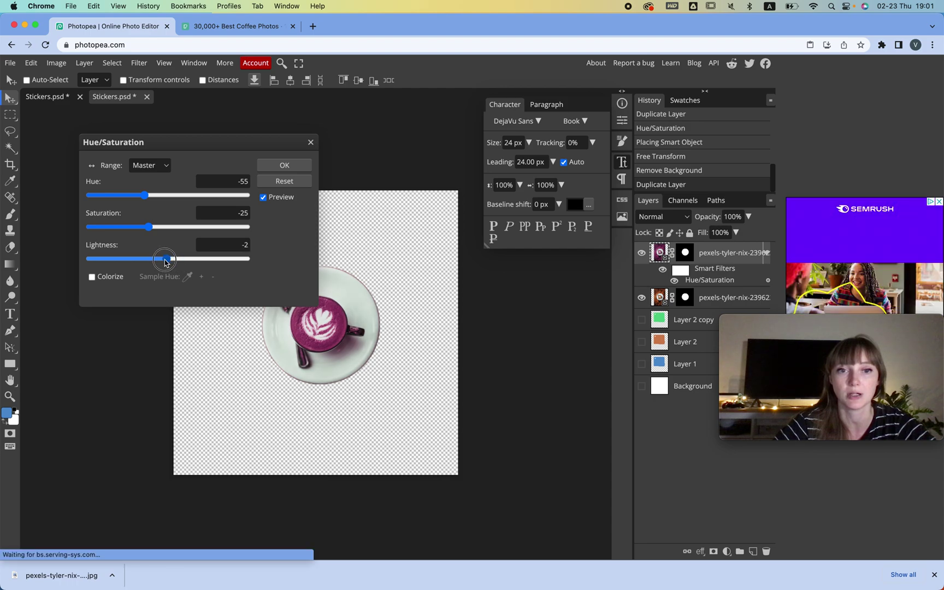
click(298, 164)
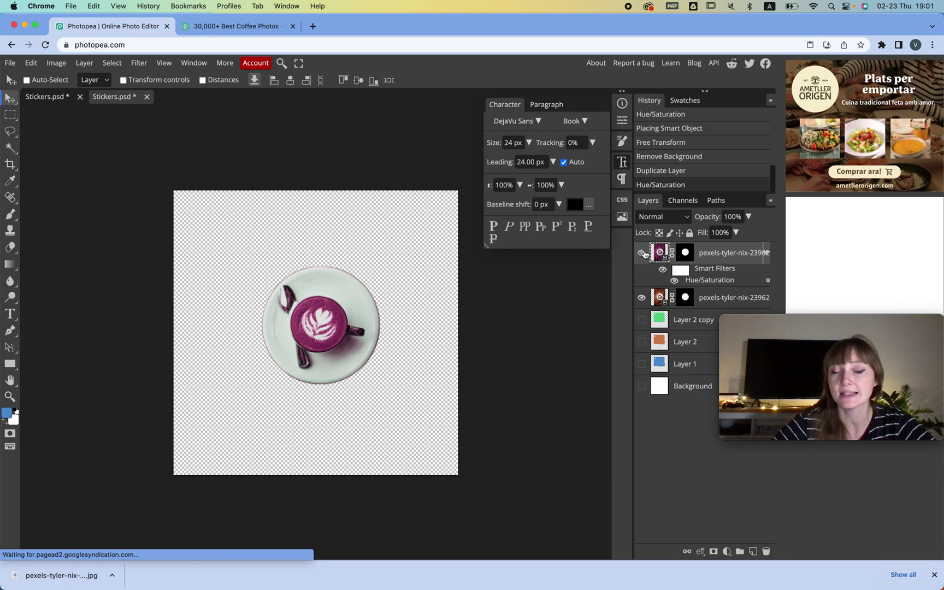
Apply Filter > Noise > Add Noise to the pink cup, monochromatic, at 20% amount
click(143, 64)
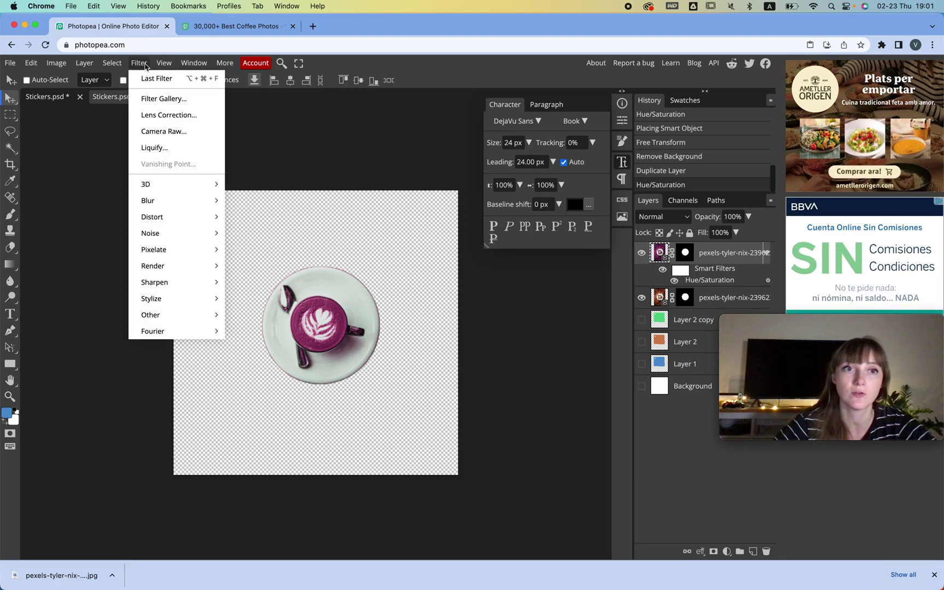
mouse_move(213, 233)
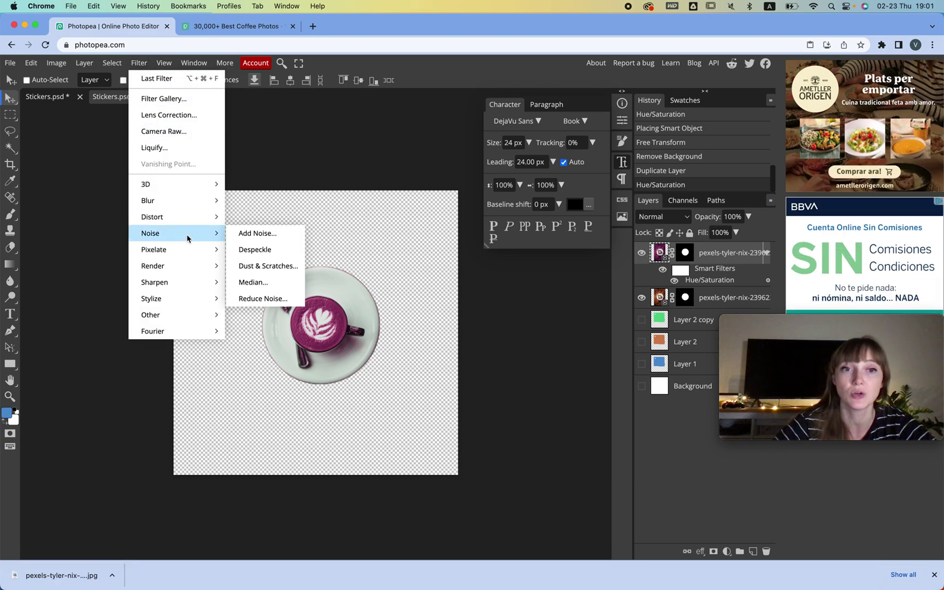
click(266, 232)
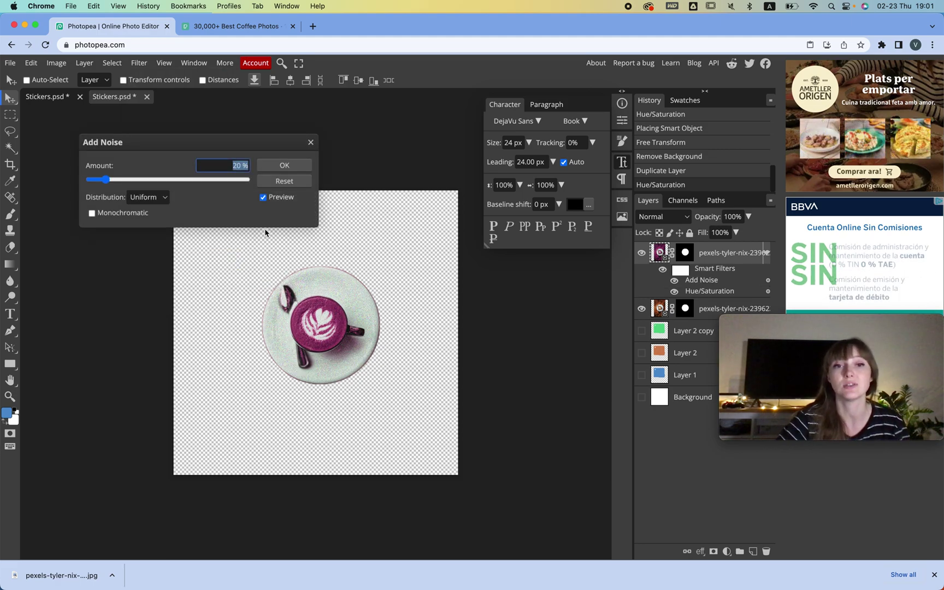
text(12)
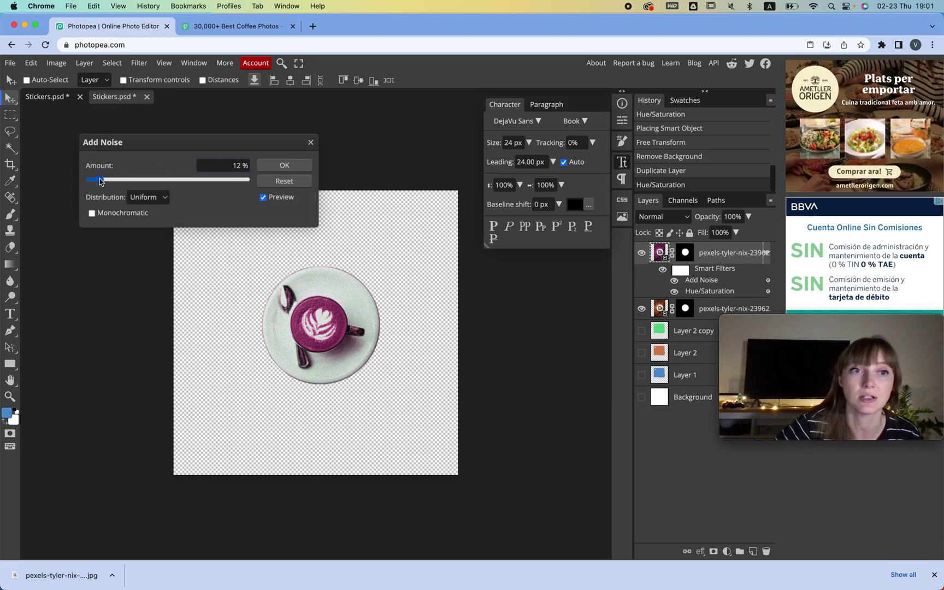
click(92, 213)
drag(101, 183, 105, 182)
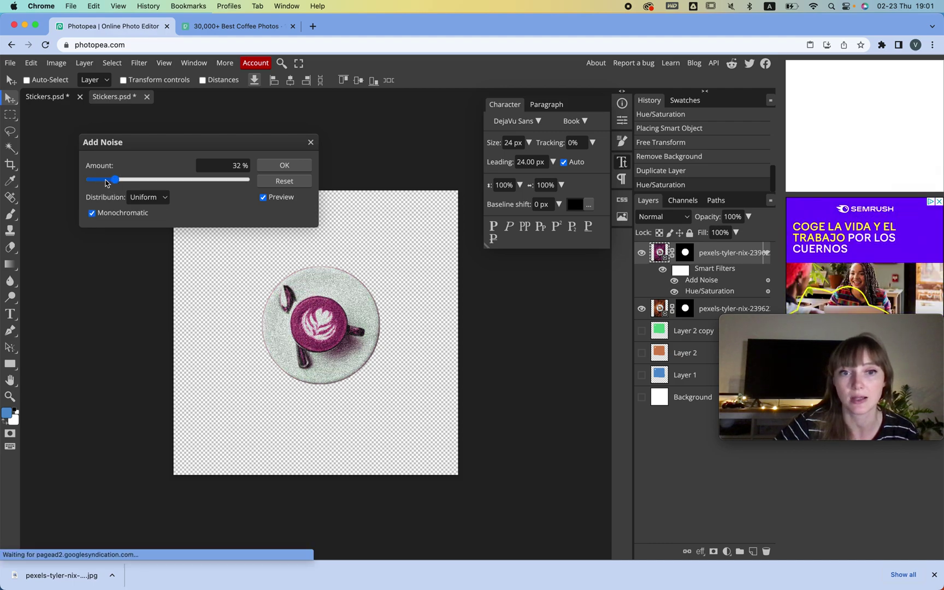